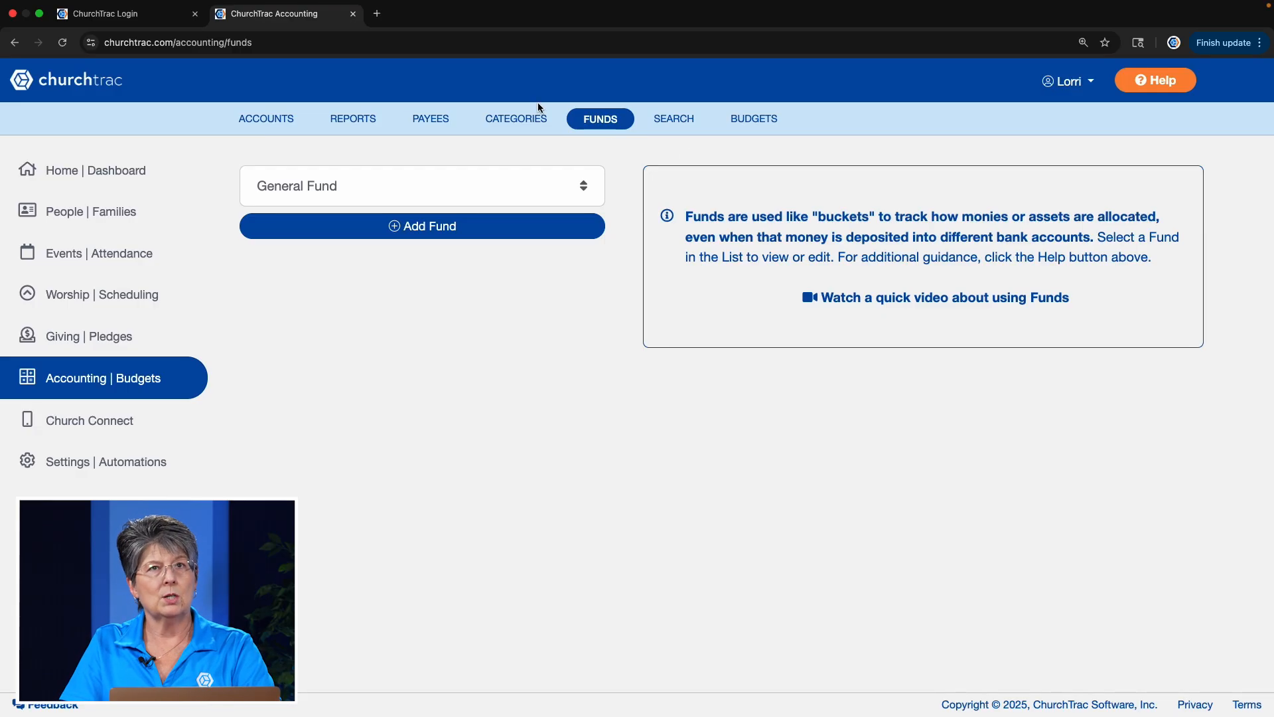
- Add a new fund named Missions
click(402, 229)
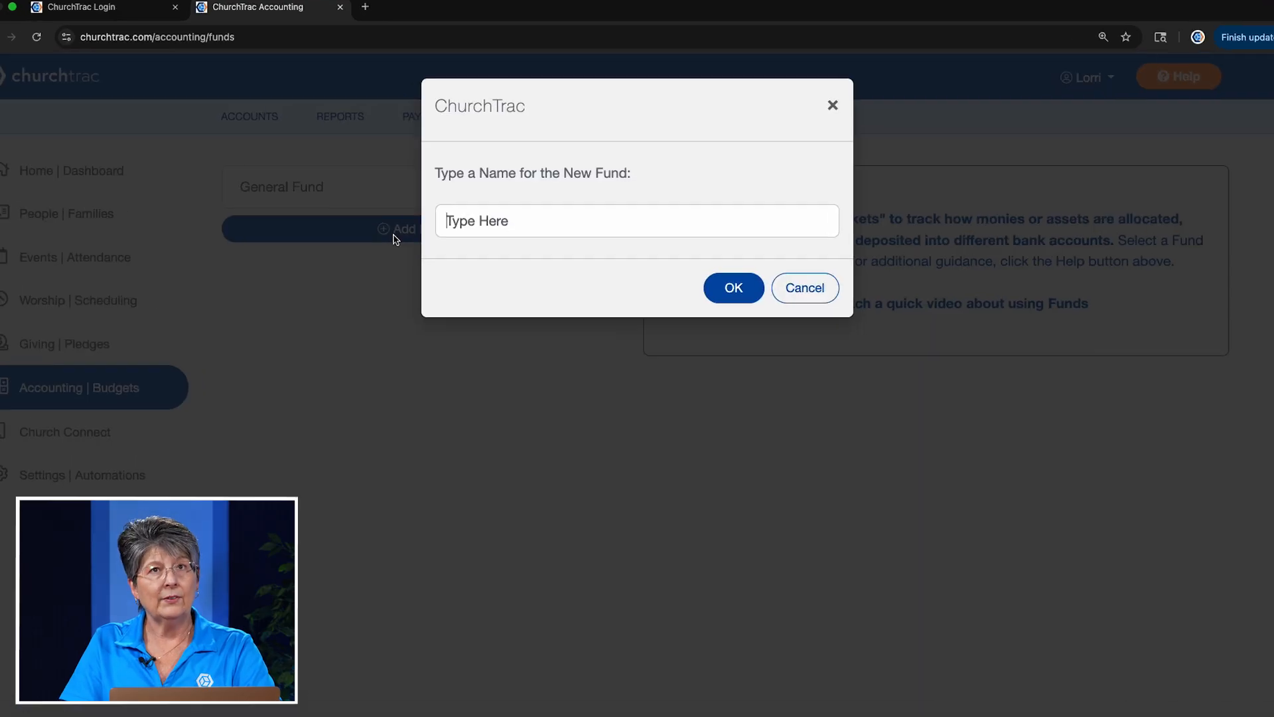
text(Msio)
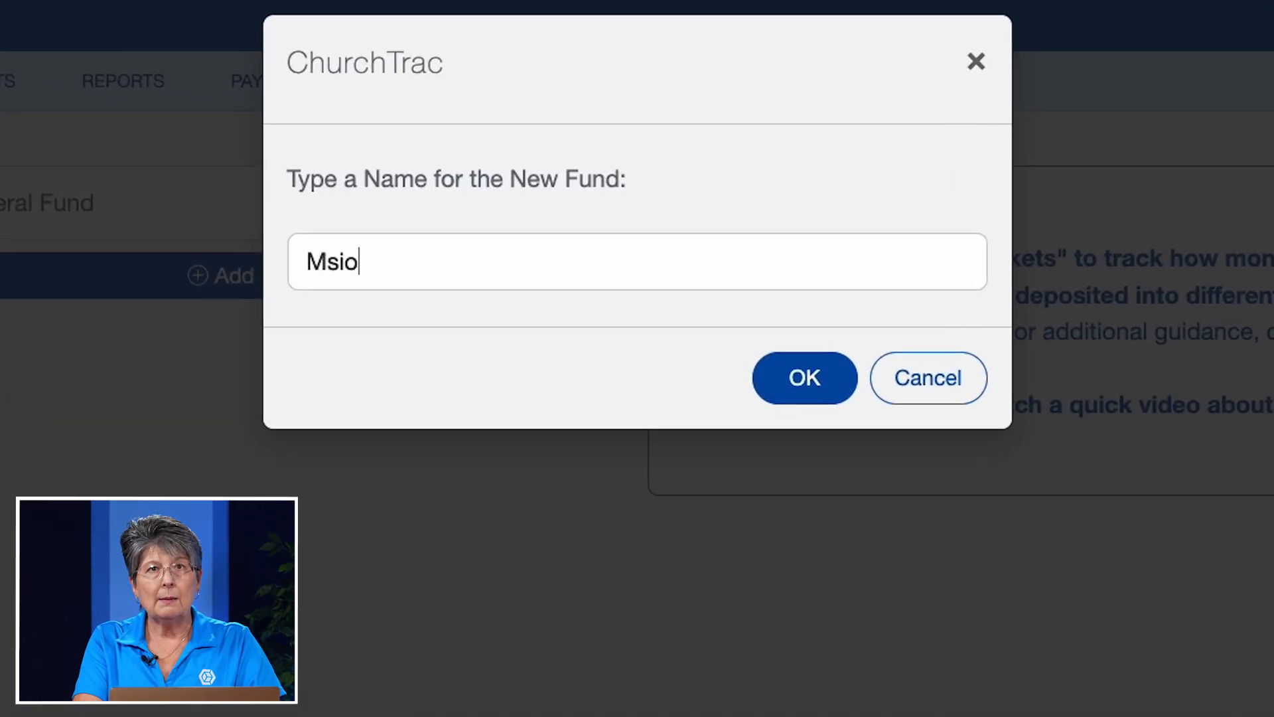
text(isis)
key(BackSpace)
key(BackSpace)
text(sions)
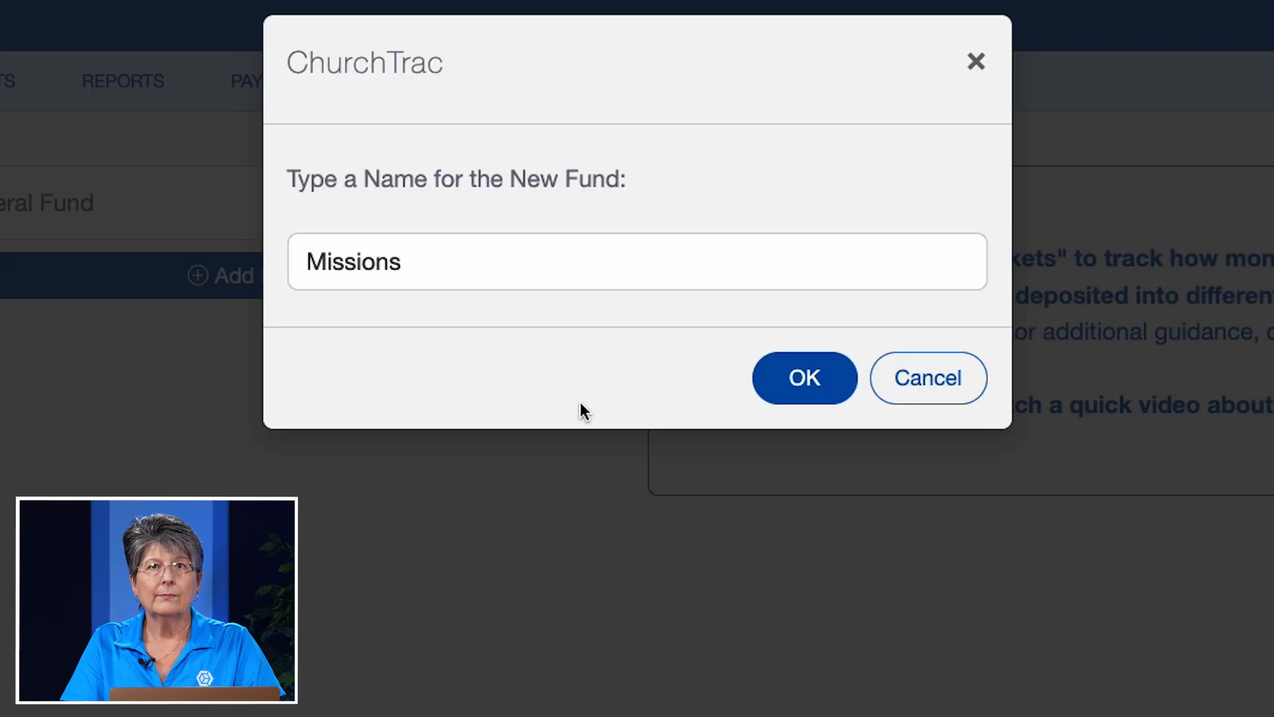
click(788, 403)
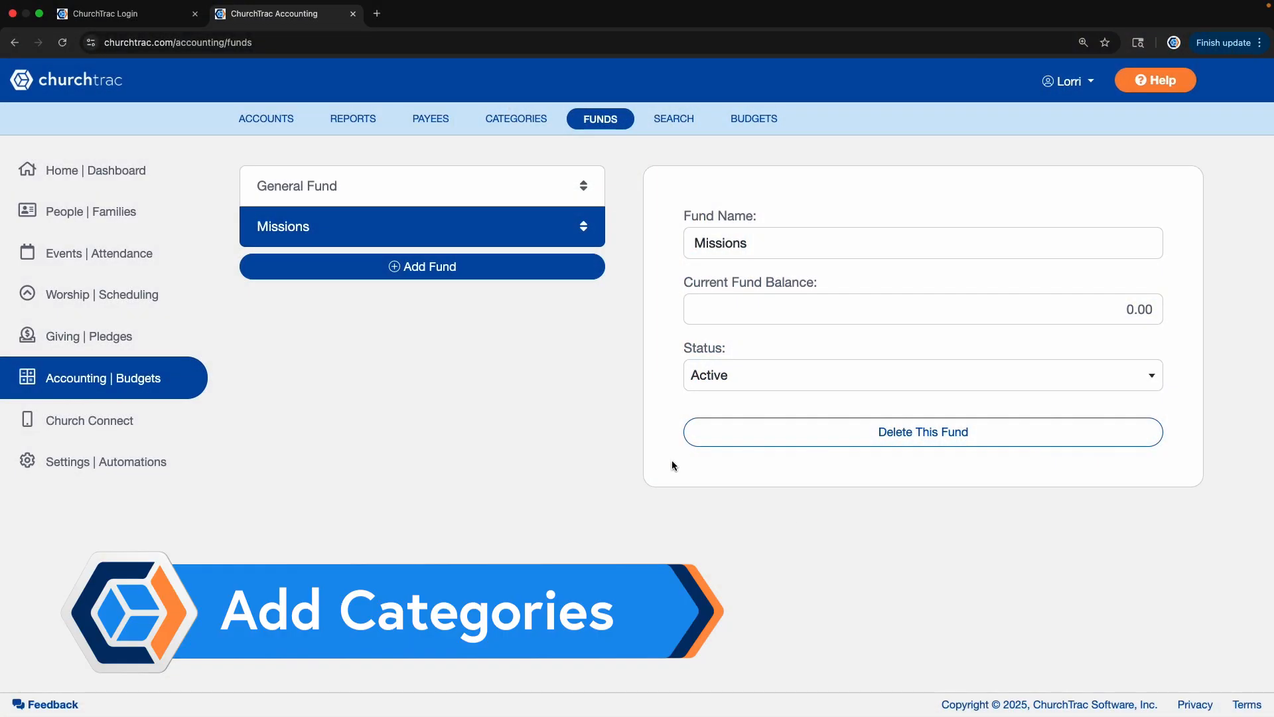
- Open the accounting categories and look through the existing income and expense categories
click(519, 118)
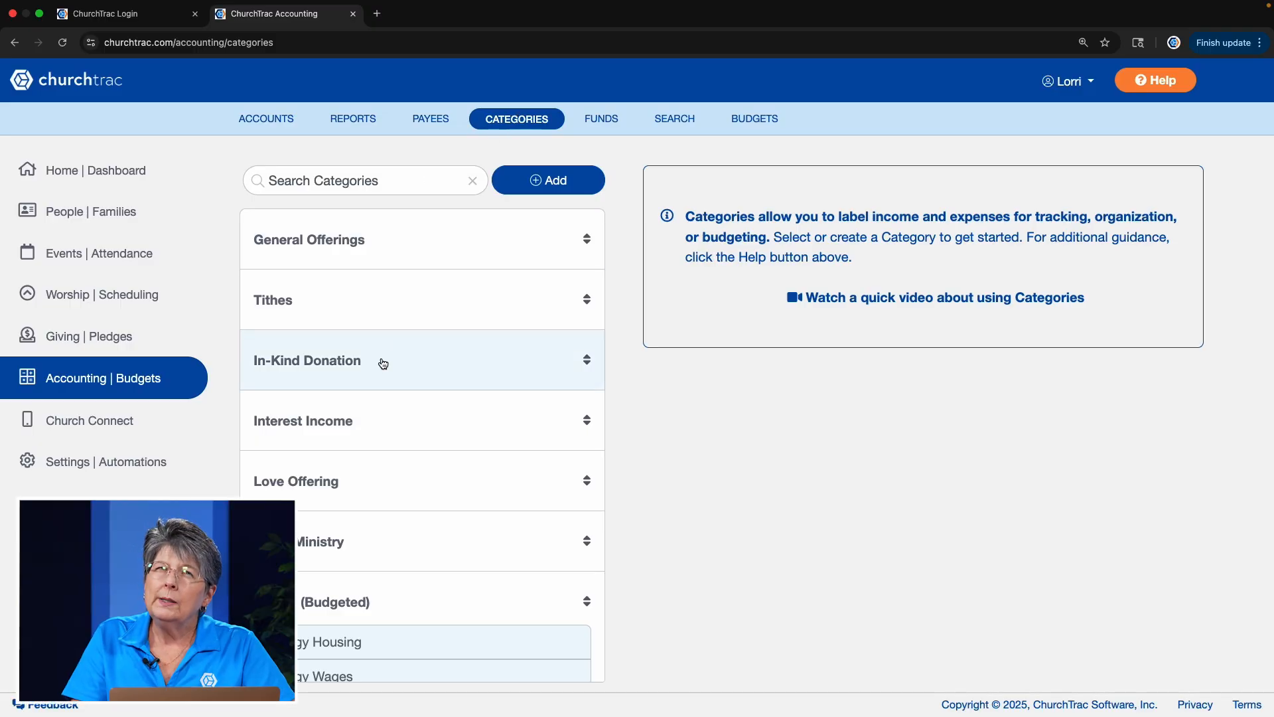
scroll(383, 362, down, 8)
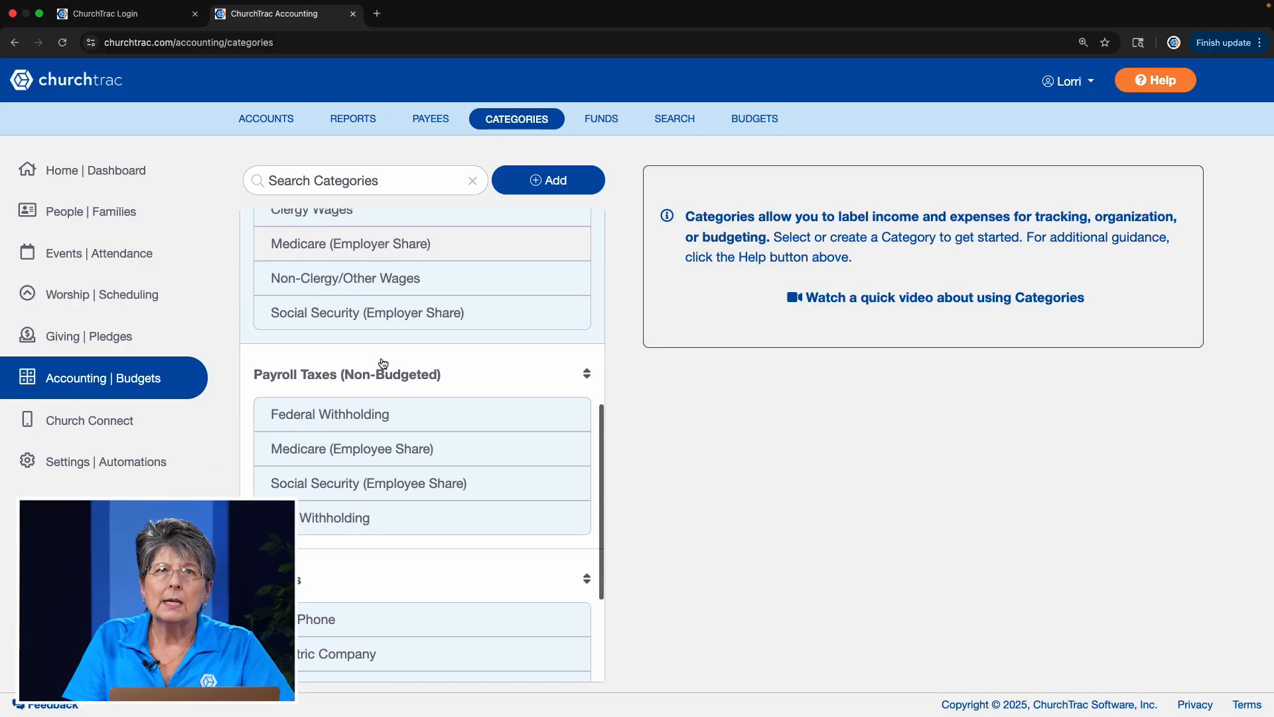
scroll(383, 362, down, 6)
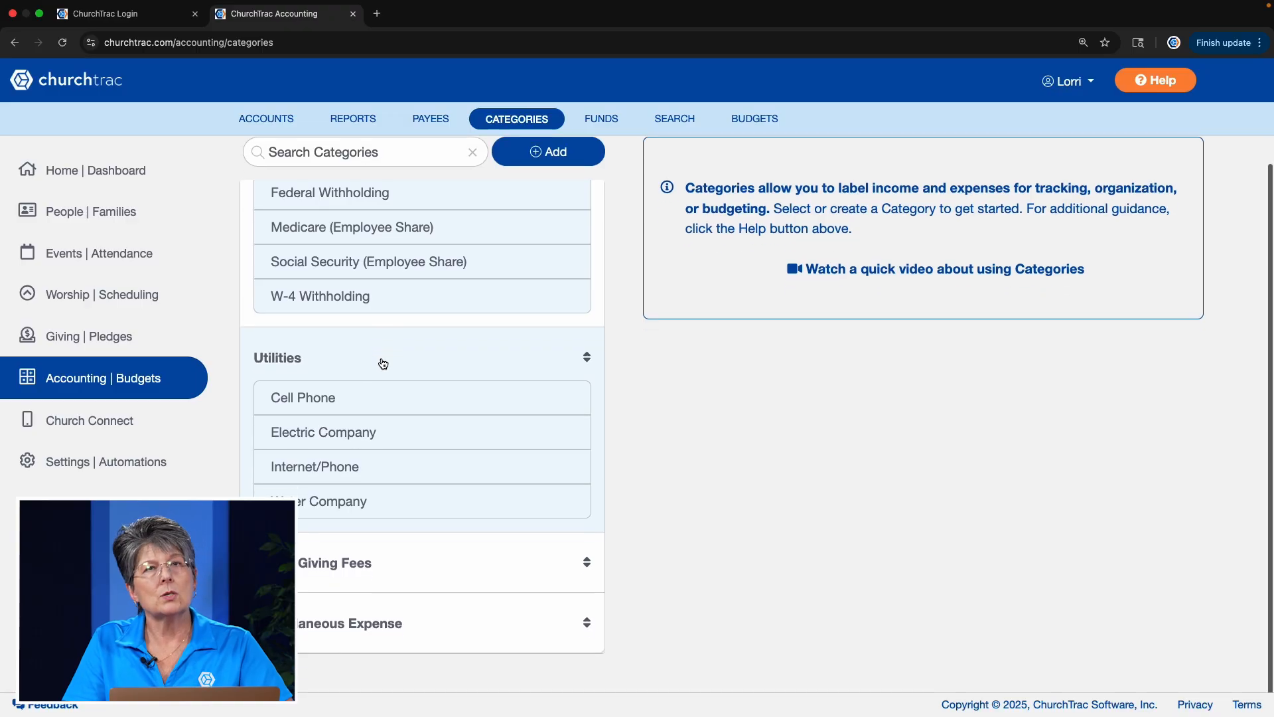
scroll(382, 363, up, 4)
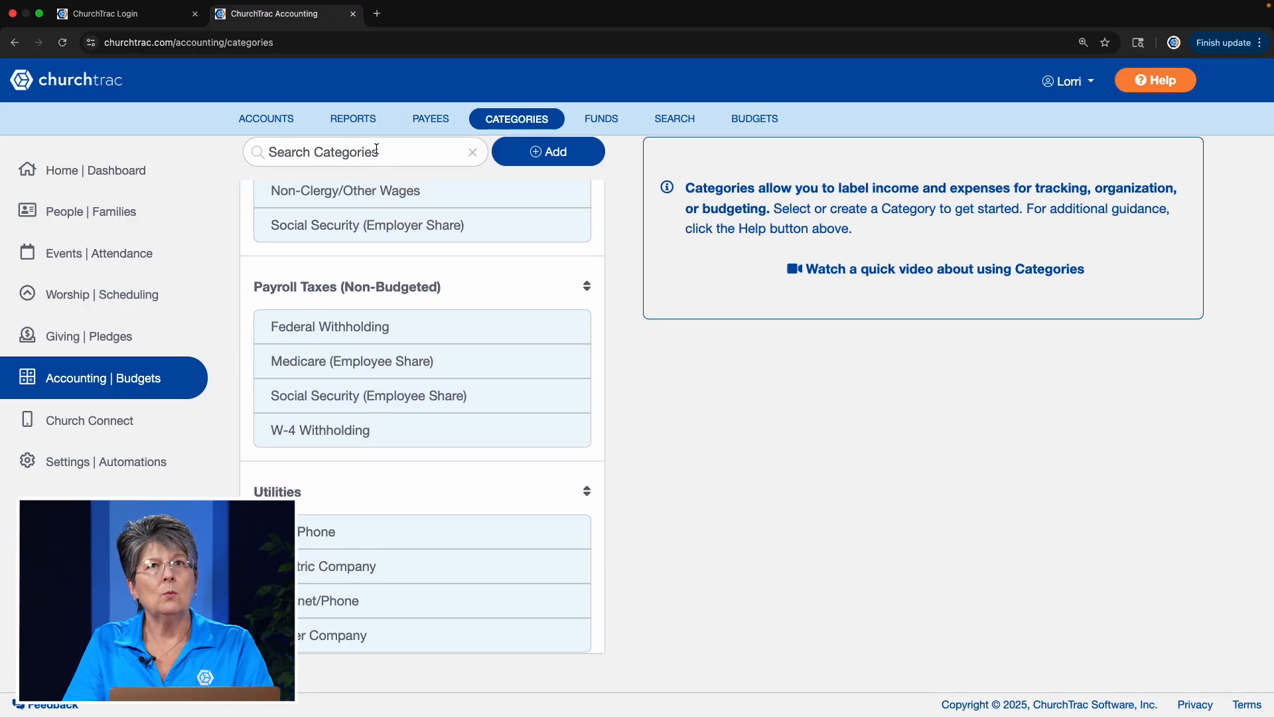
- Search the categories for an existing missions category
click(376, 151)
text(mssion)
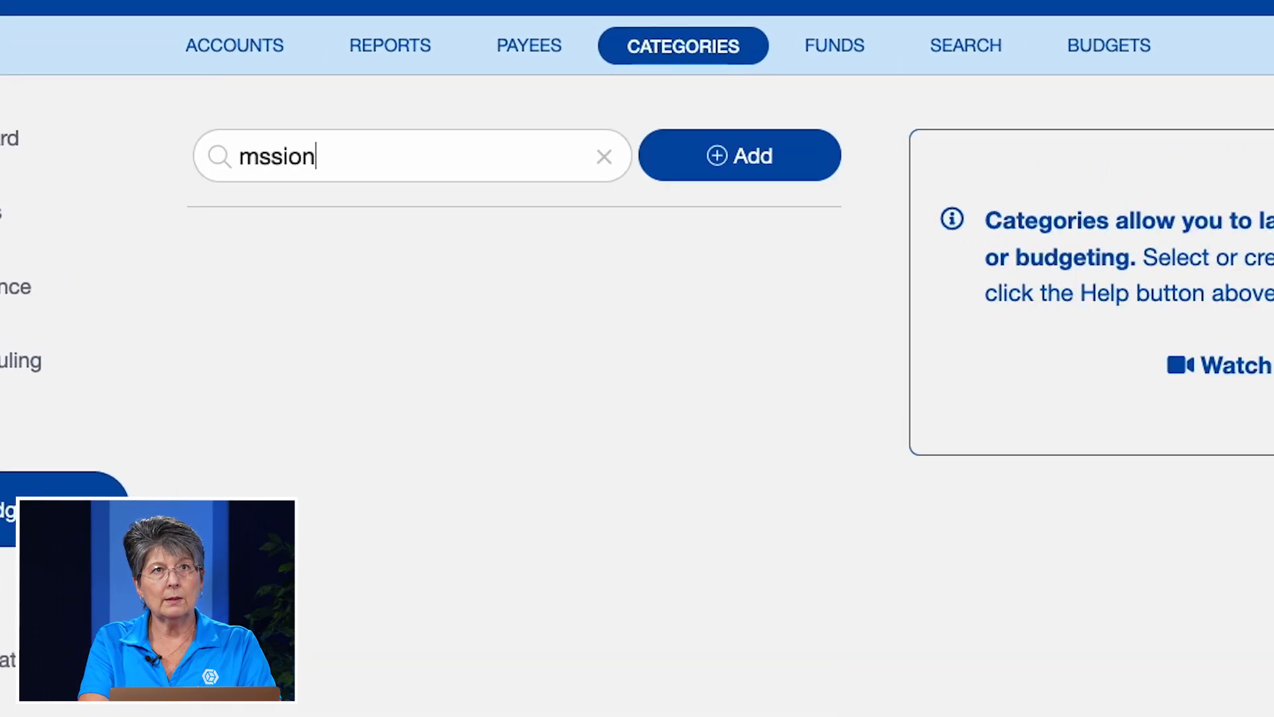
key(BackSpace)
key(BackSpace)
key(BackSpace)
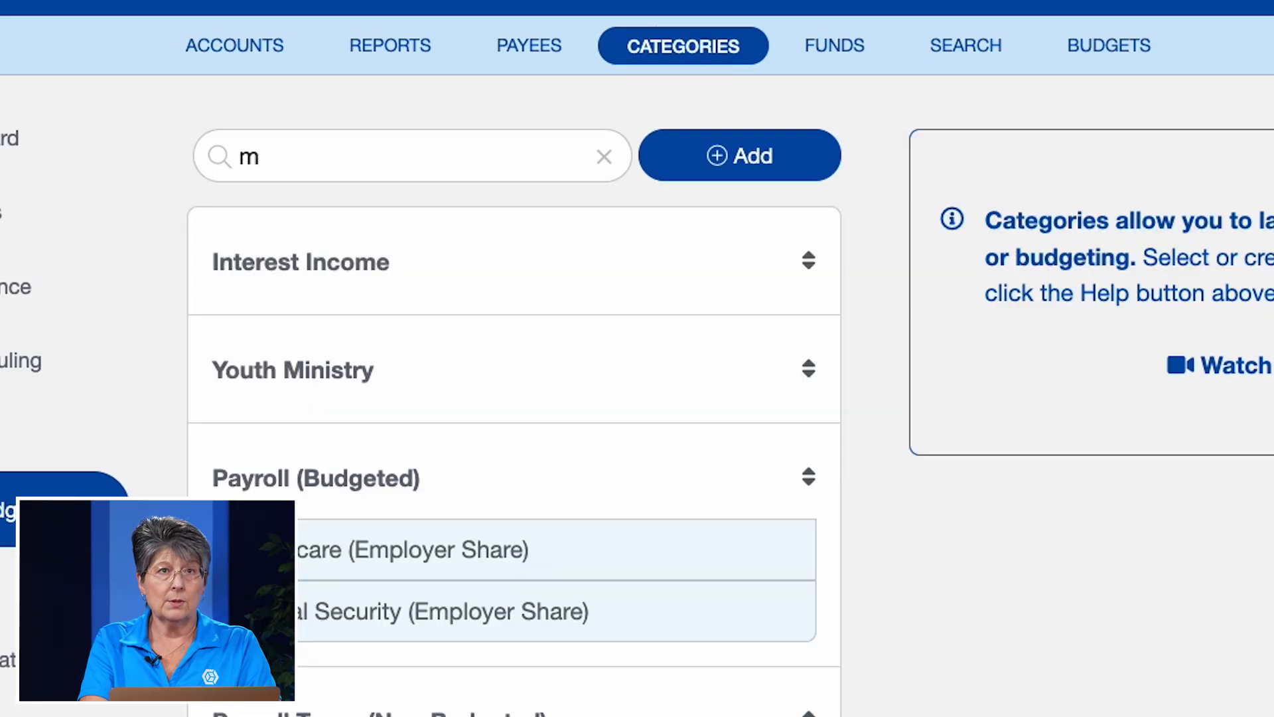
text(isssions)
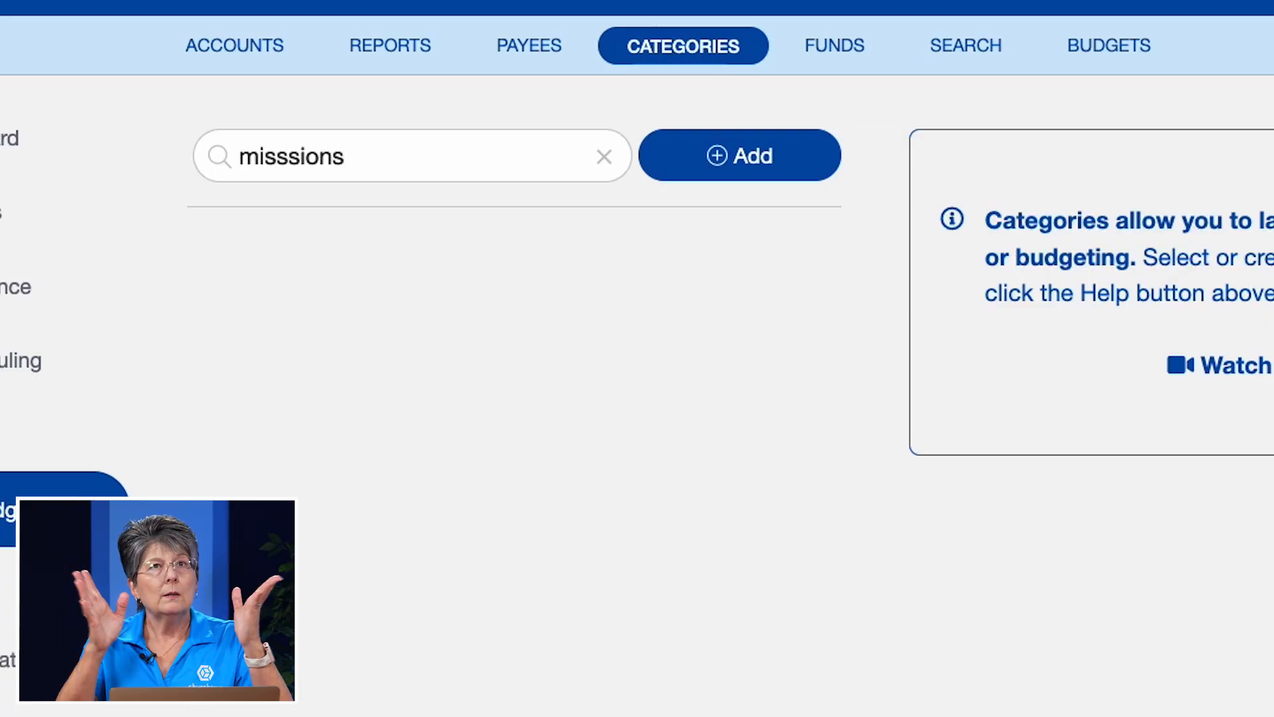
- Add a new category named Missions
click(753, 156)
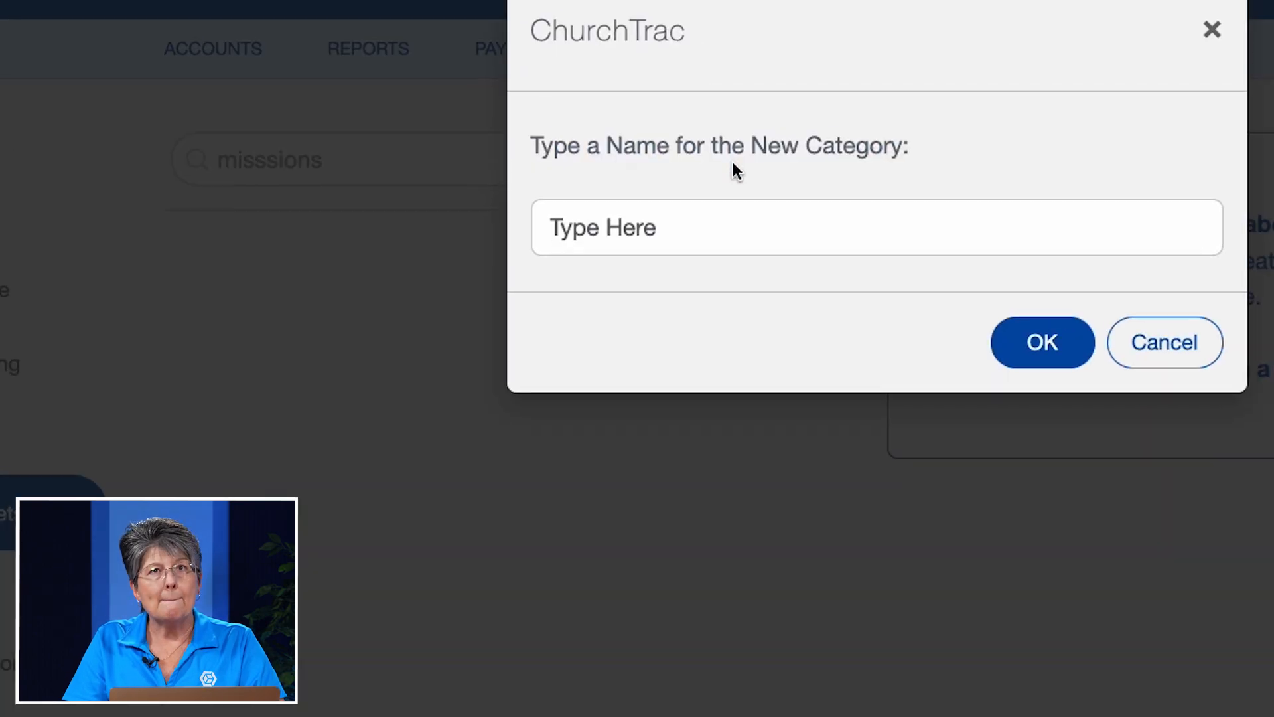
text(Miss)
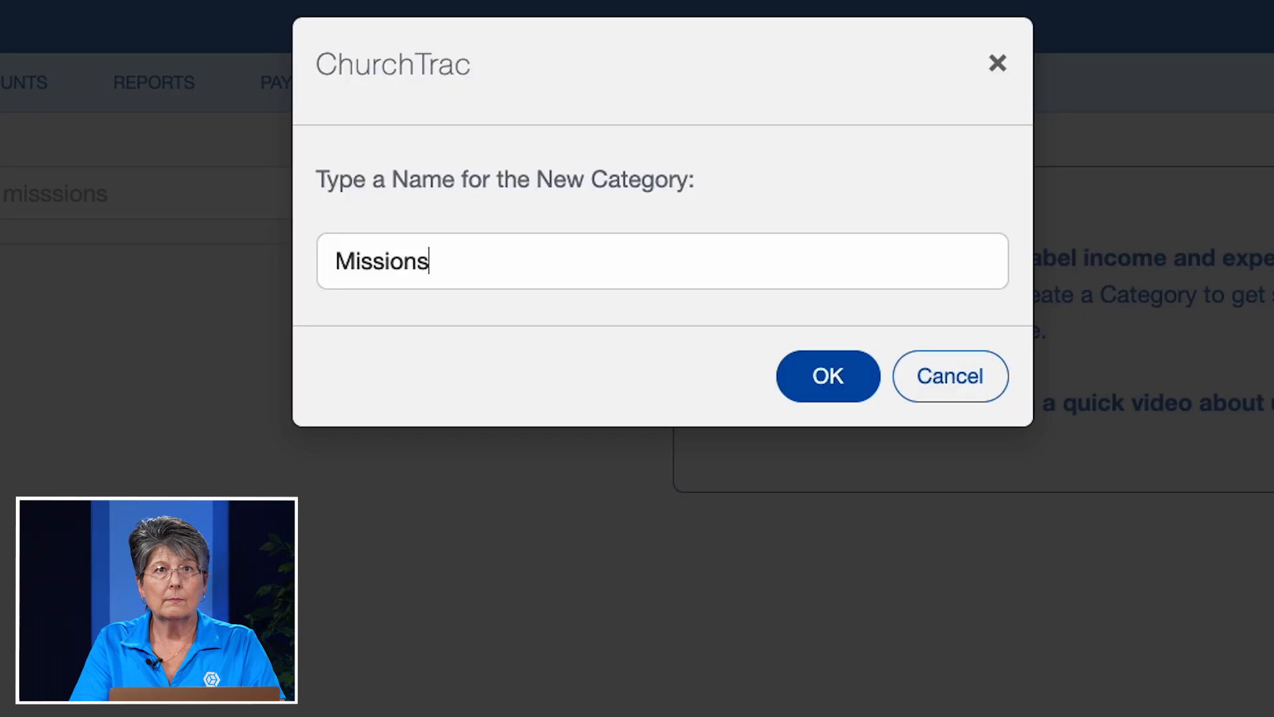
text(ions)
click(811, 373)
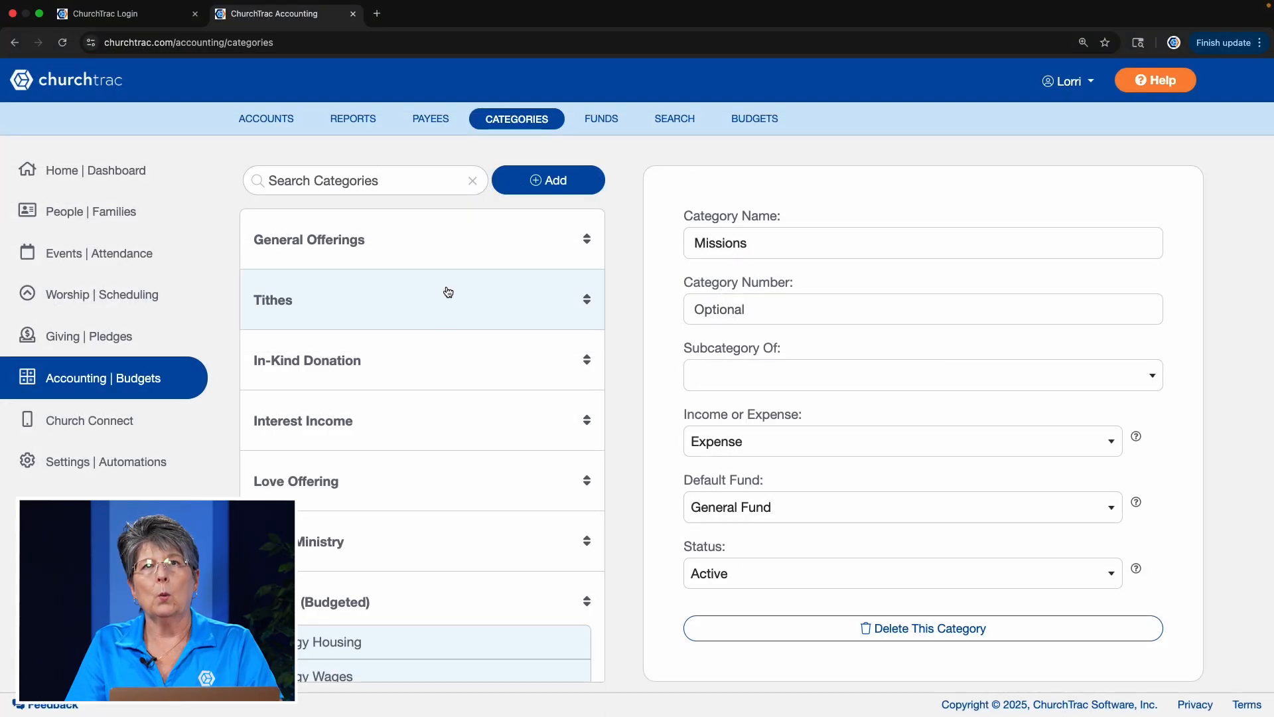
- Set the Missions category to Income with Missions as its default fund
scroll(449, 324, down, 10)
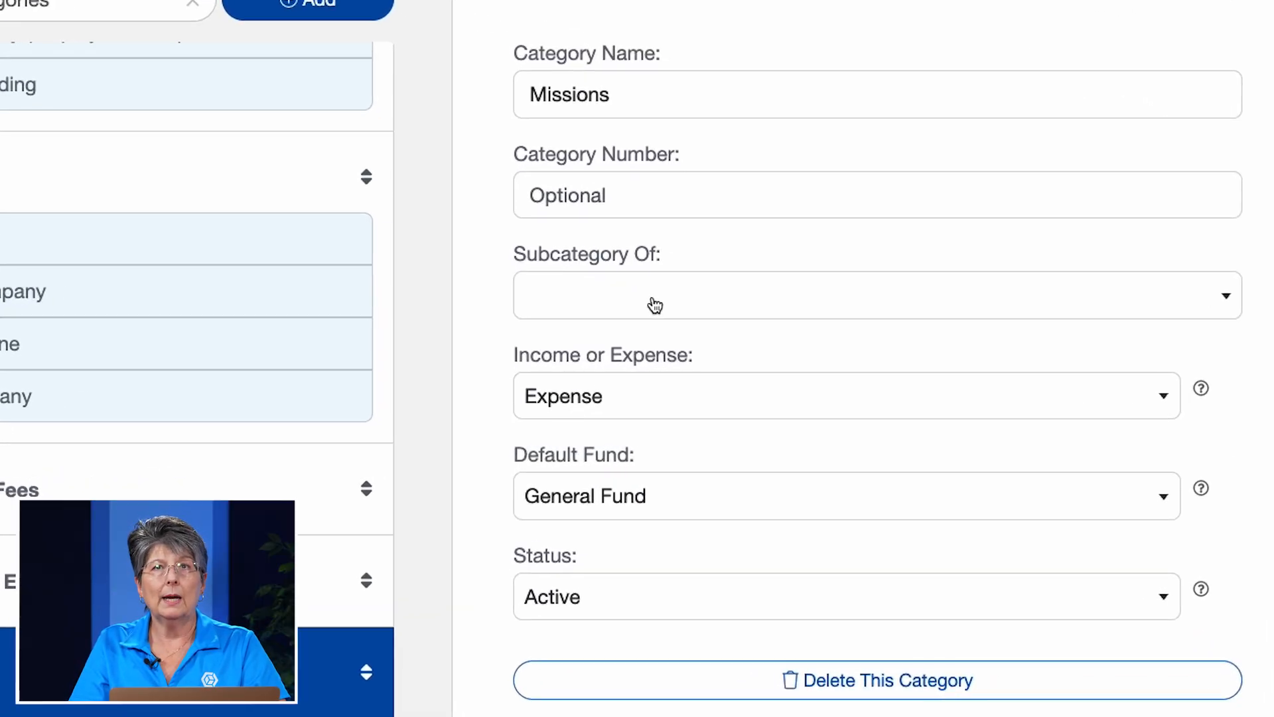
click(586, 406)
click(583, 442)
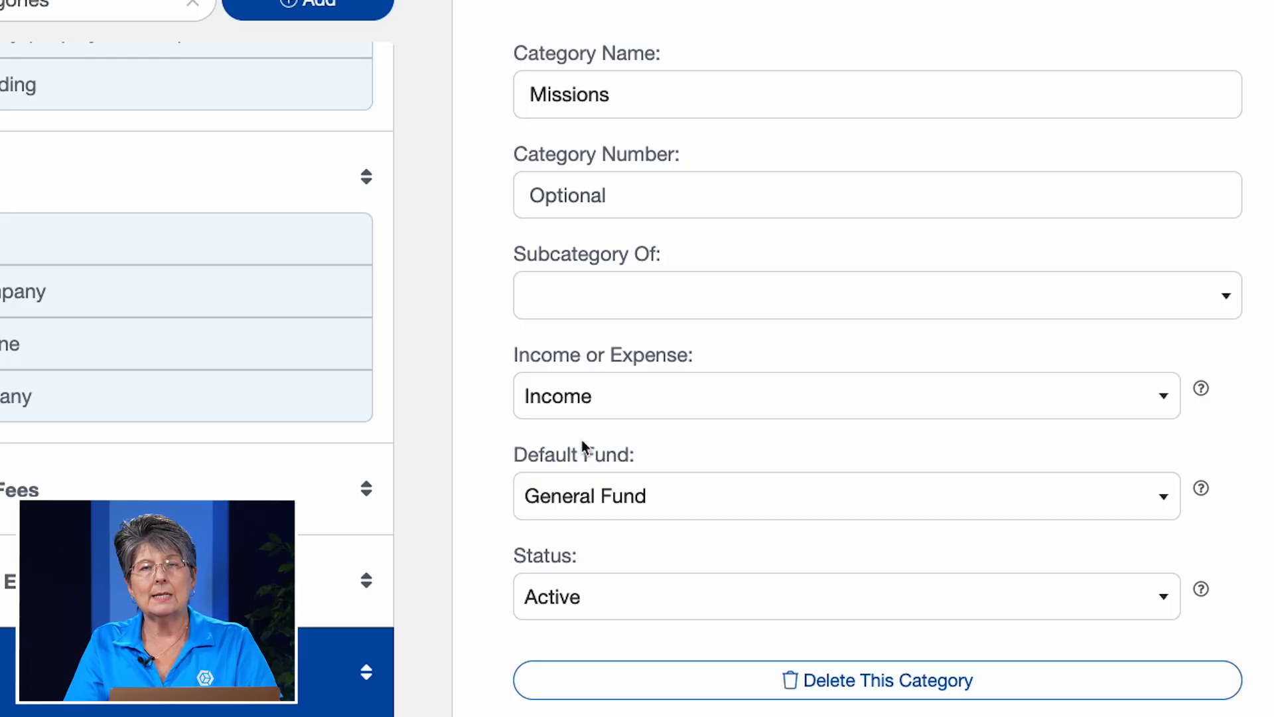
click(583, 506)
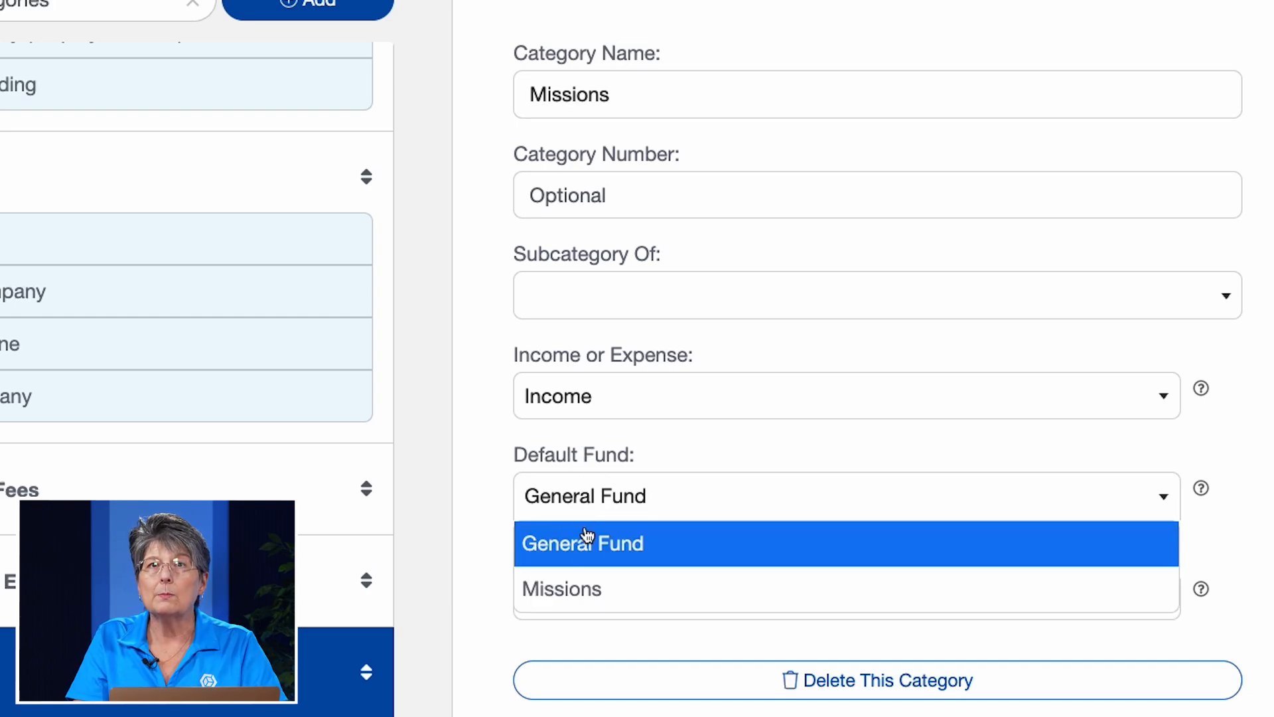
click(579, 600)
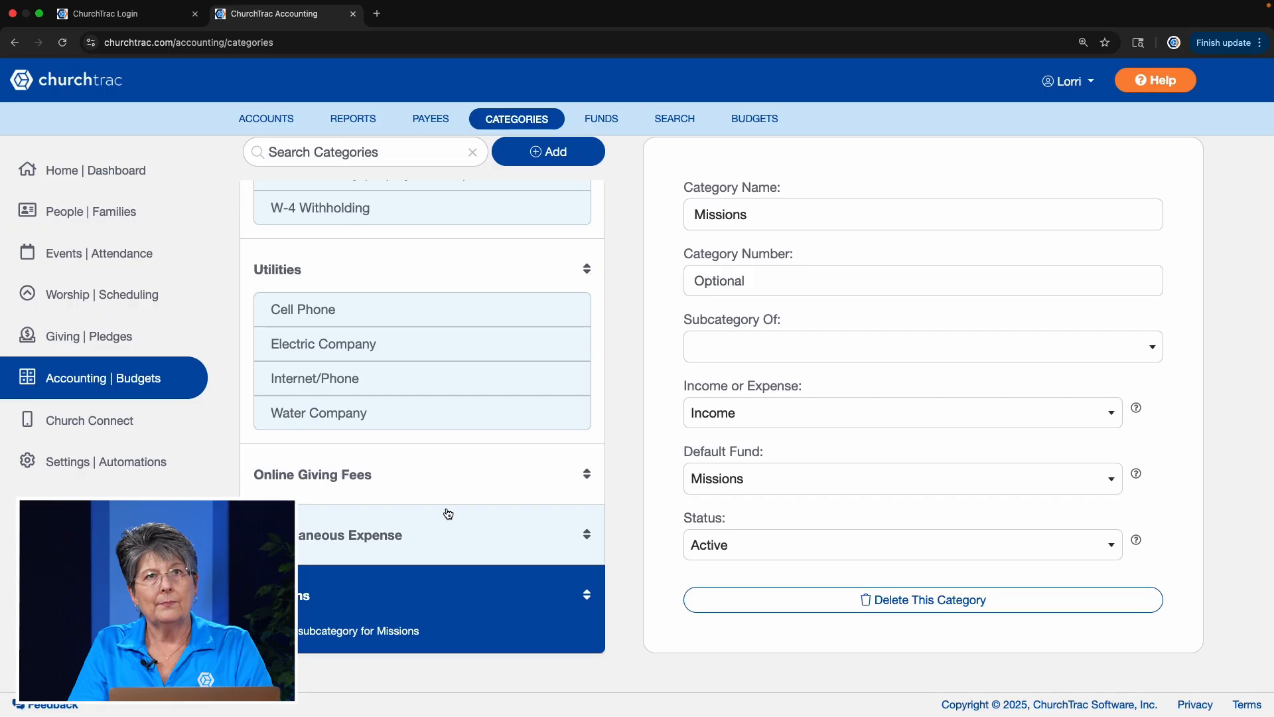
- Add another category named Missions Family
click(557, 165)
text(Missions Family)
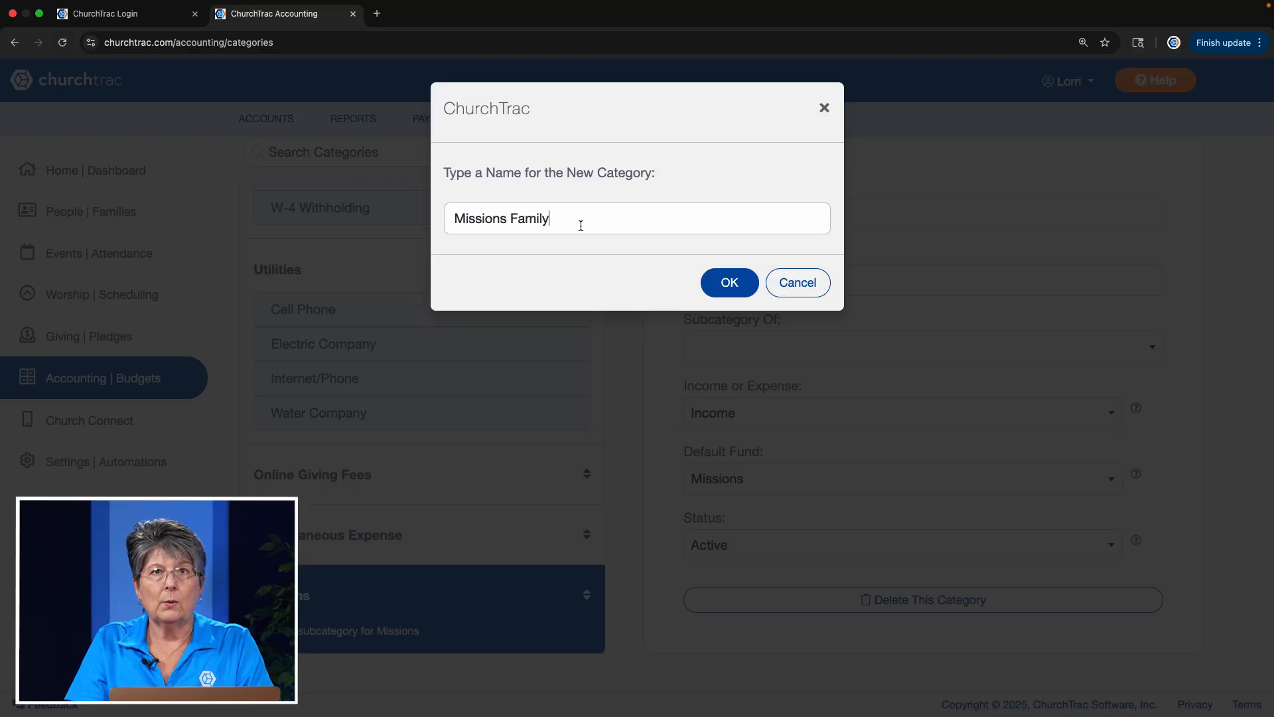
click(720, 280)
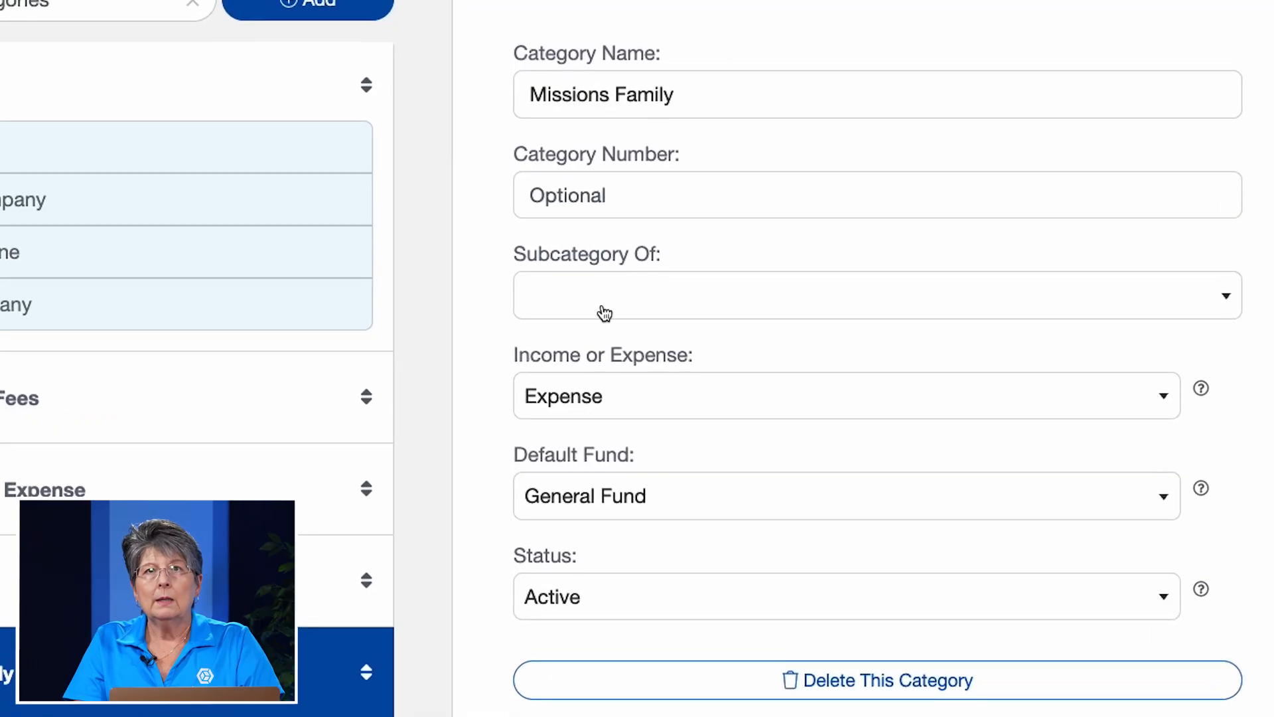
- Set the Missions Family category to Income with Missions as its default fund
click(621, 405)
click(624, 440)
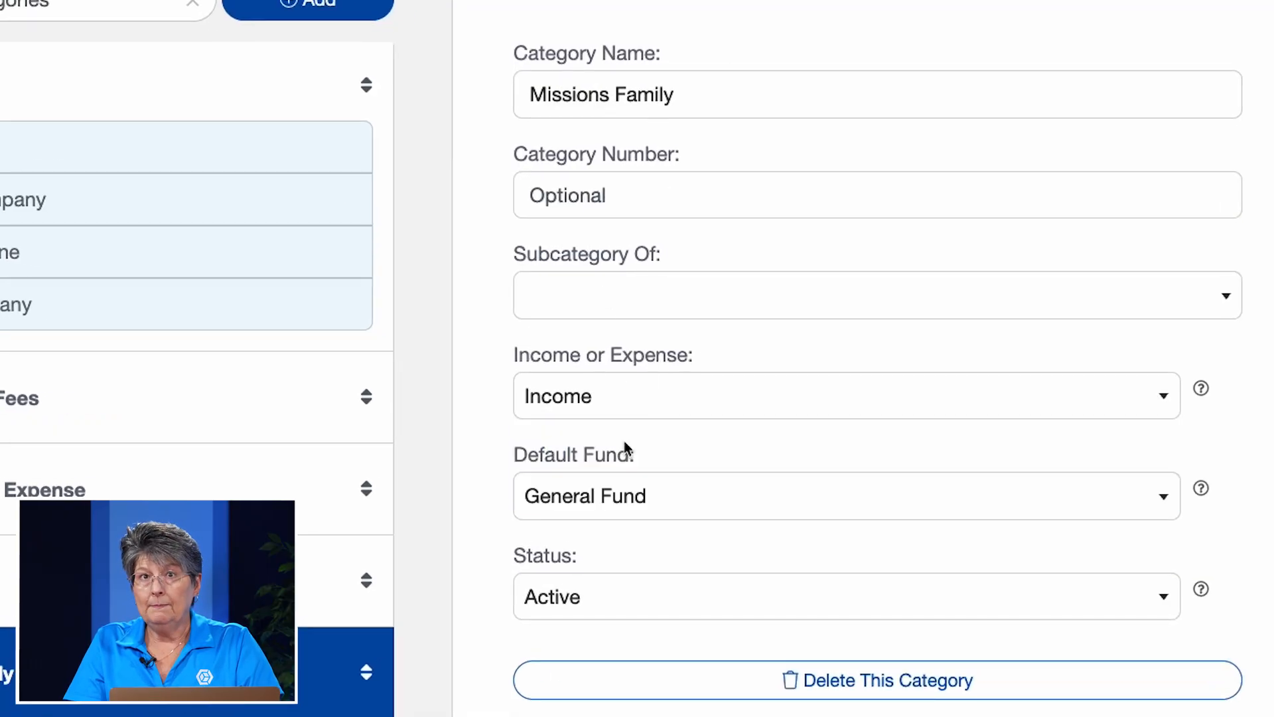
click(619, 505)
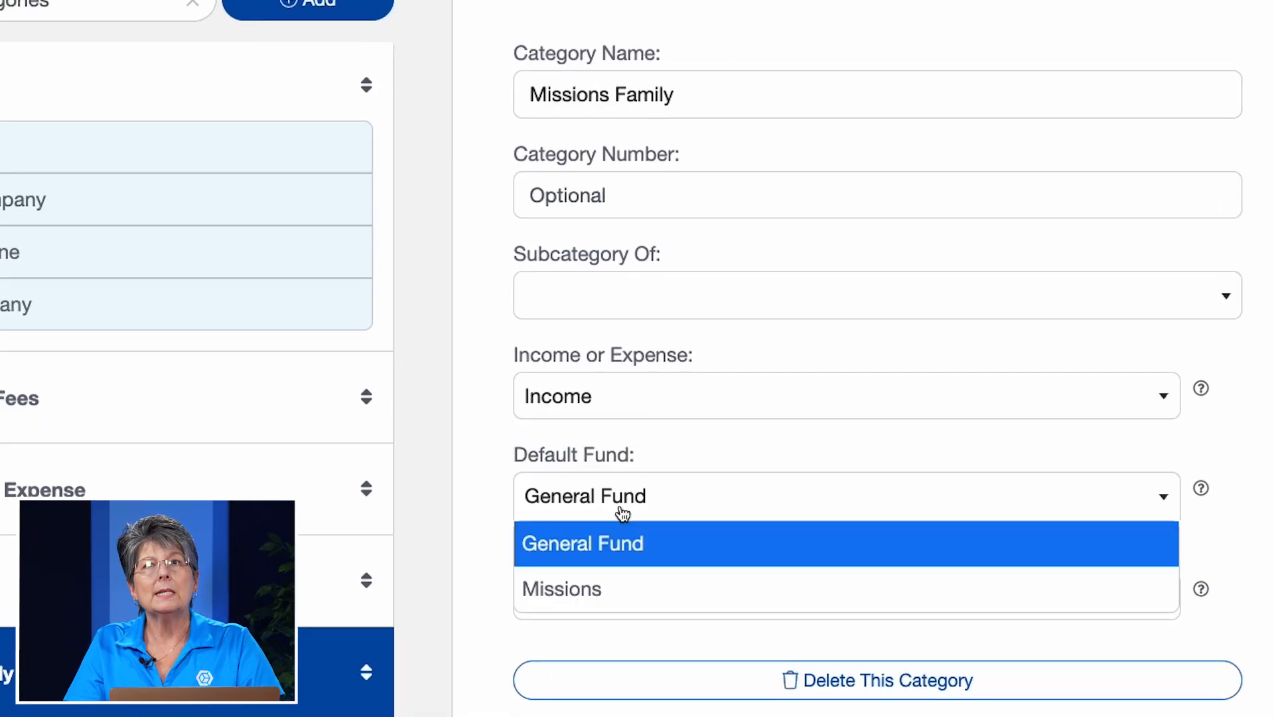
click(619, 589)
click(620, 594)
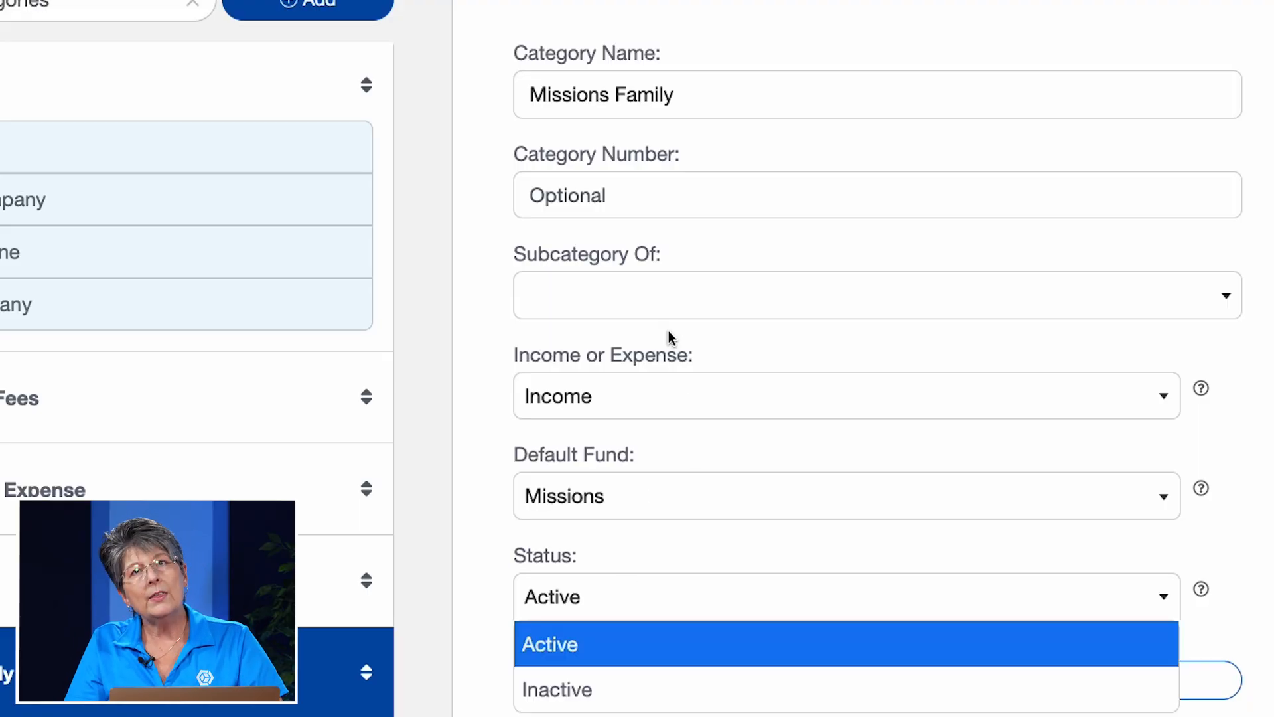
- Make Missions Family a subcategory of Missions
click(652, 299)
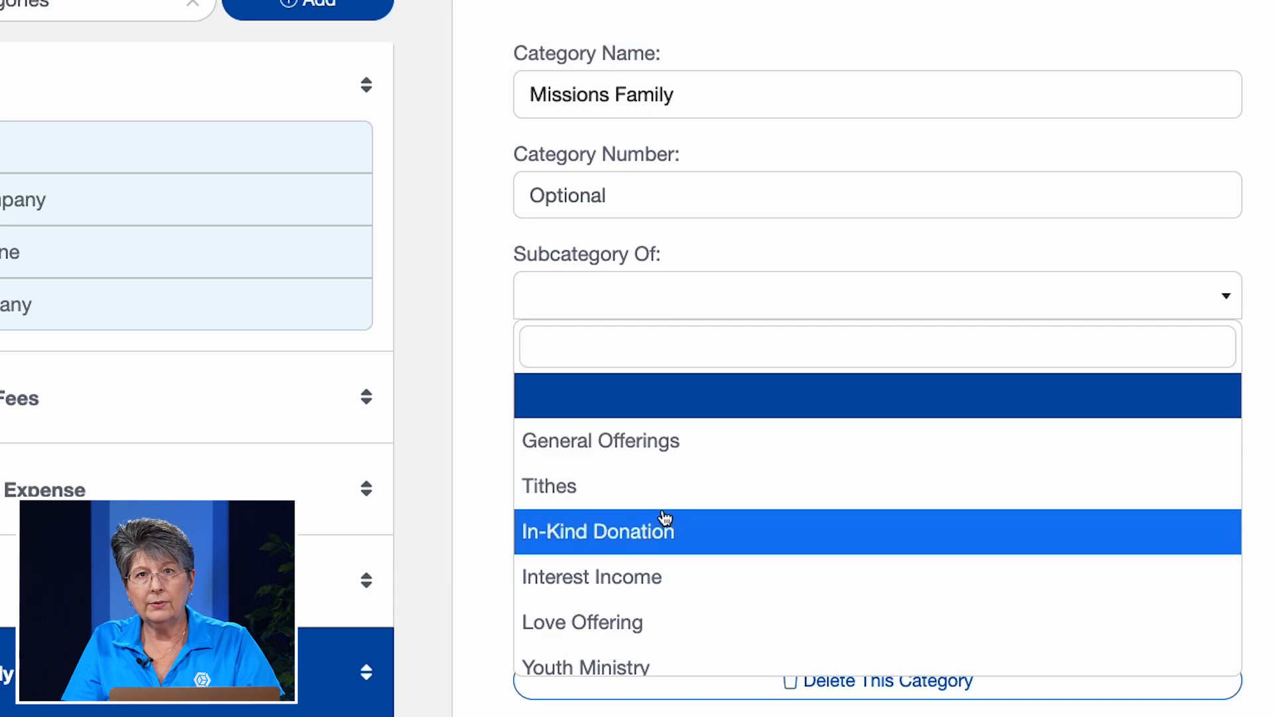
scroll(657, 524, down, 3)
click(561, 657)
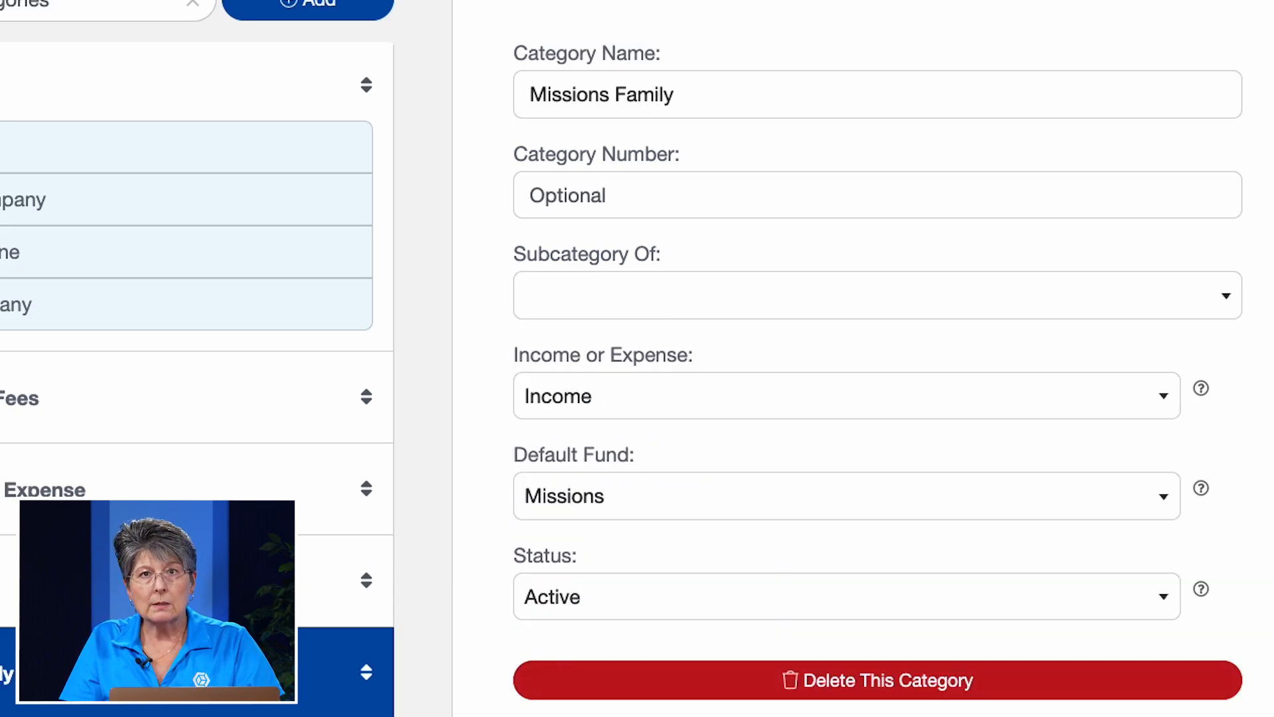
- Select the Missions category and move it with its subcategory higher up in the category order
scroll(507, 546, down, 10)
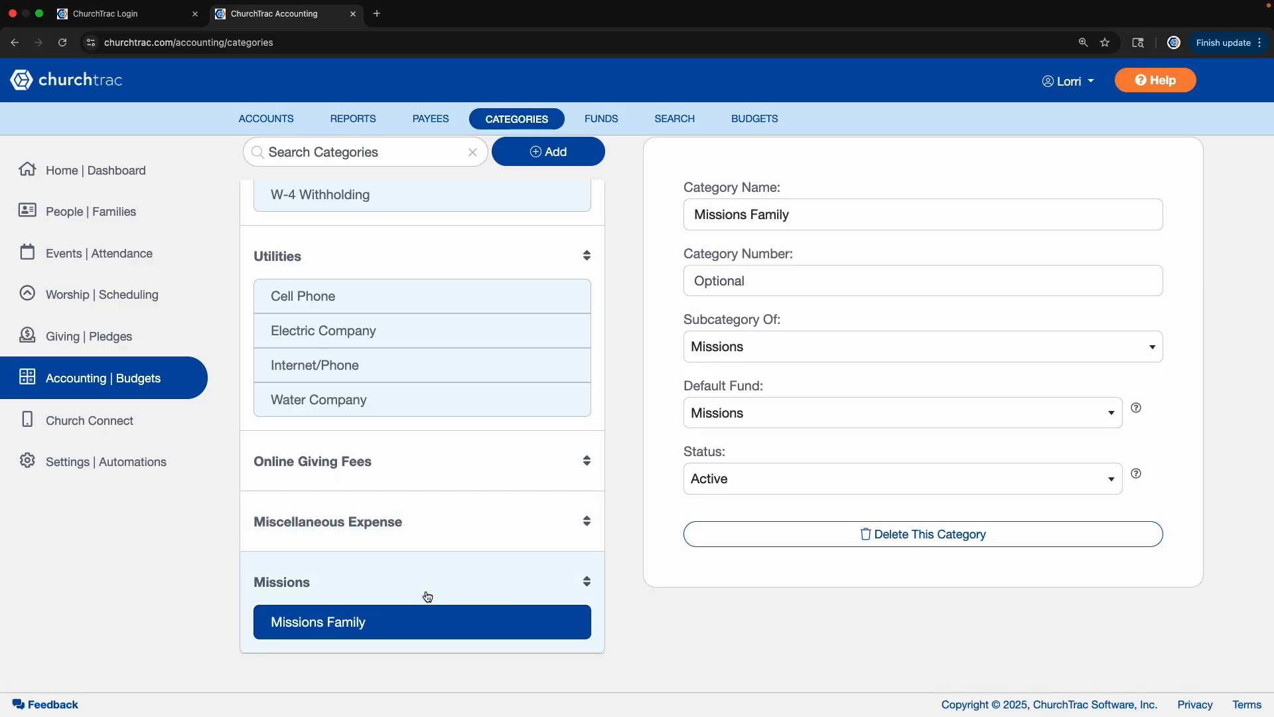
click(400, 595)
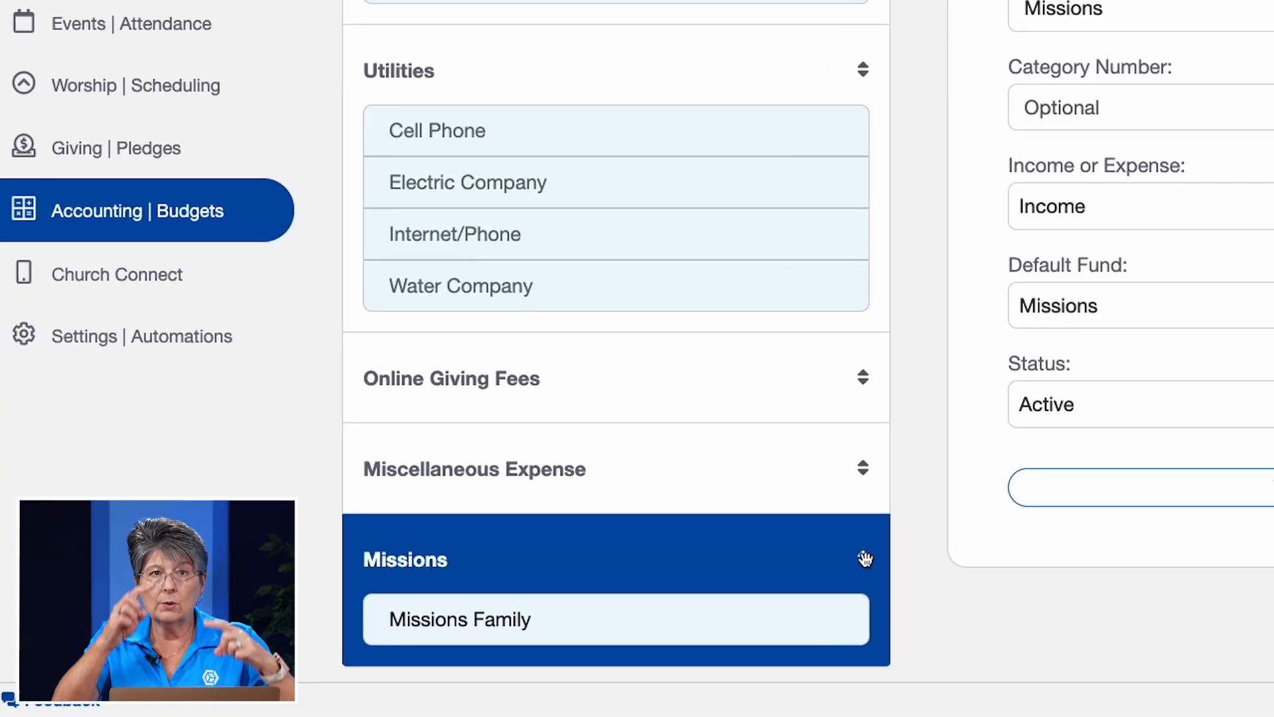
drag(865, 559, 858, 233)
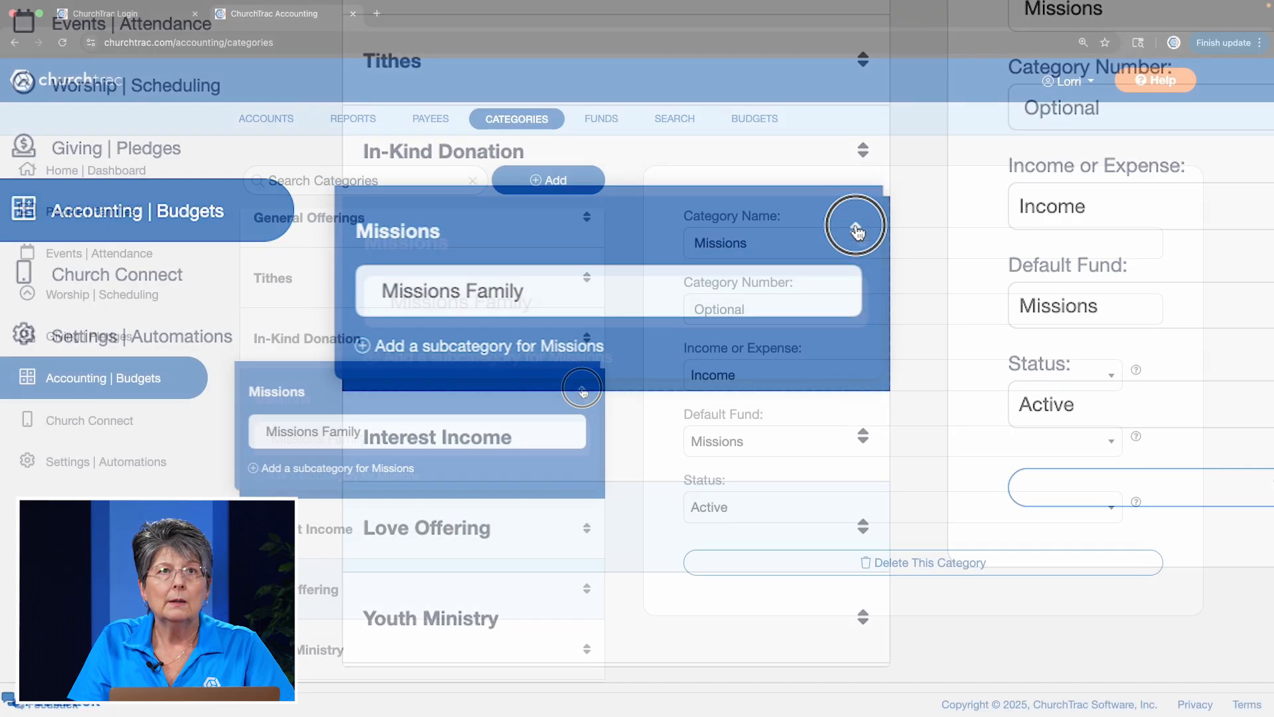
drag(582, 390, 579, 337)
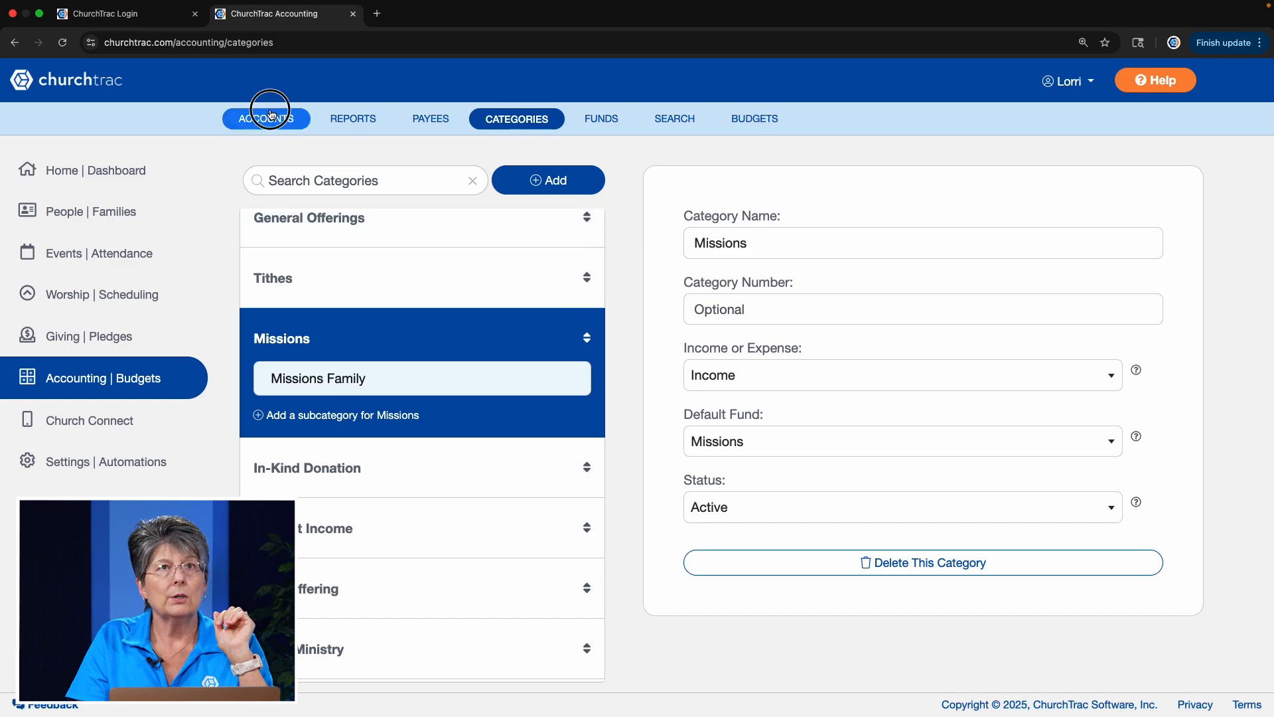
- Start a new bank account in the accounts area, confirm it is held at a financial institution, and name it Checking
click(270, 114)
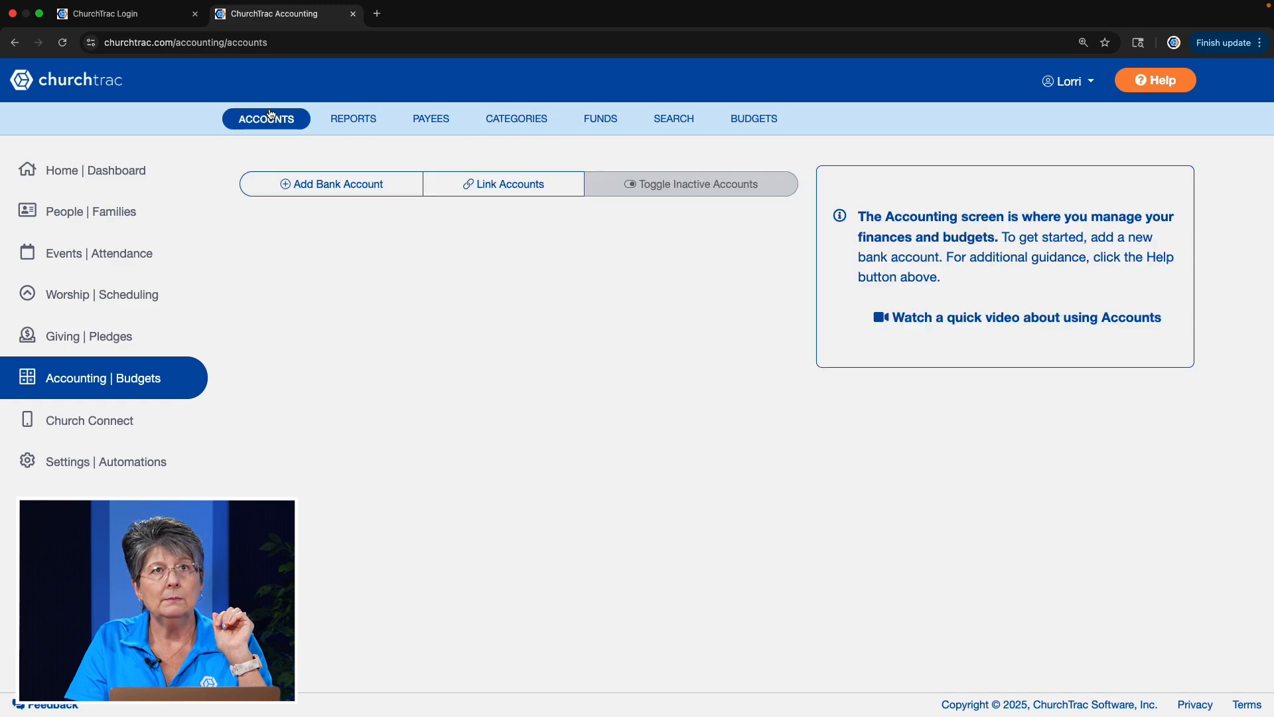
click(325, 184)
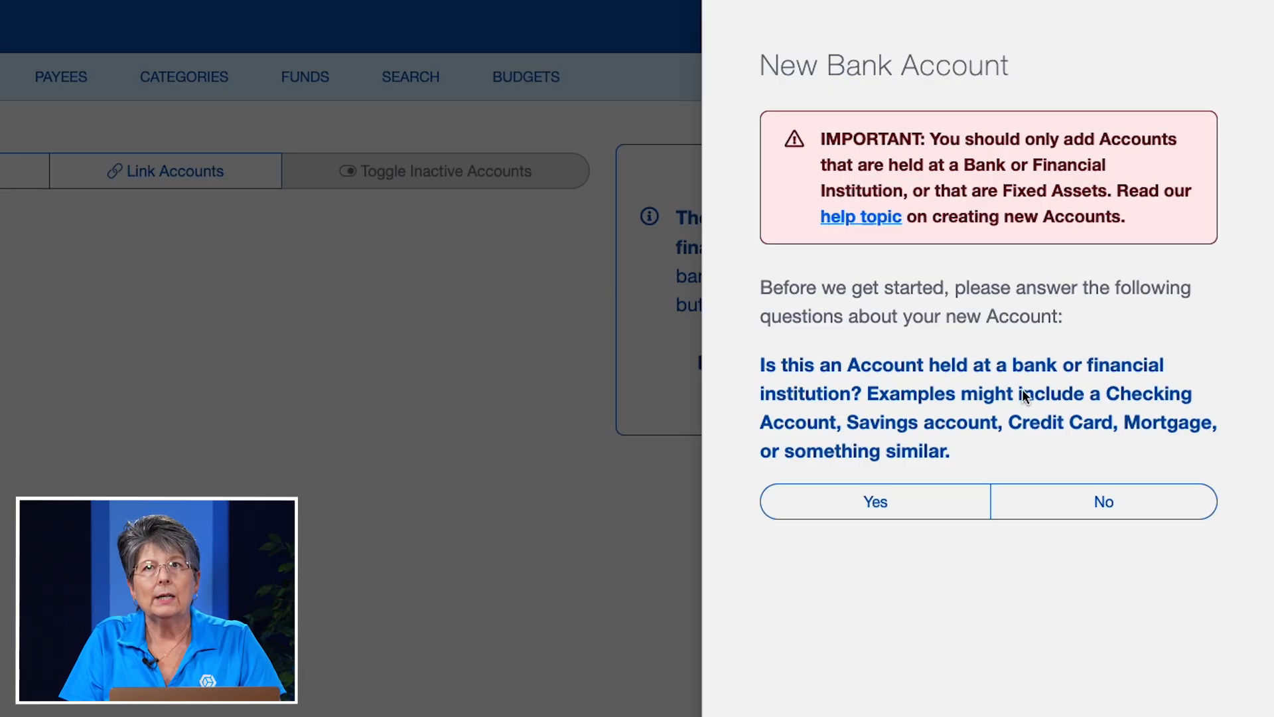
click(880, 502)
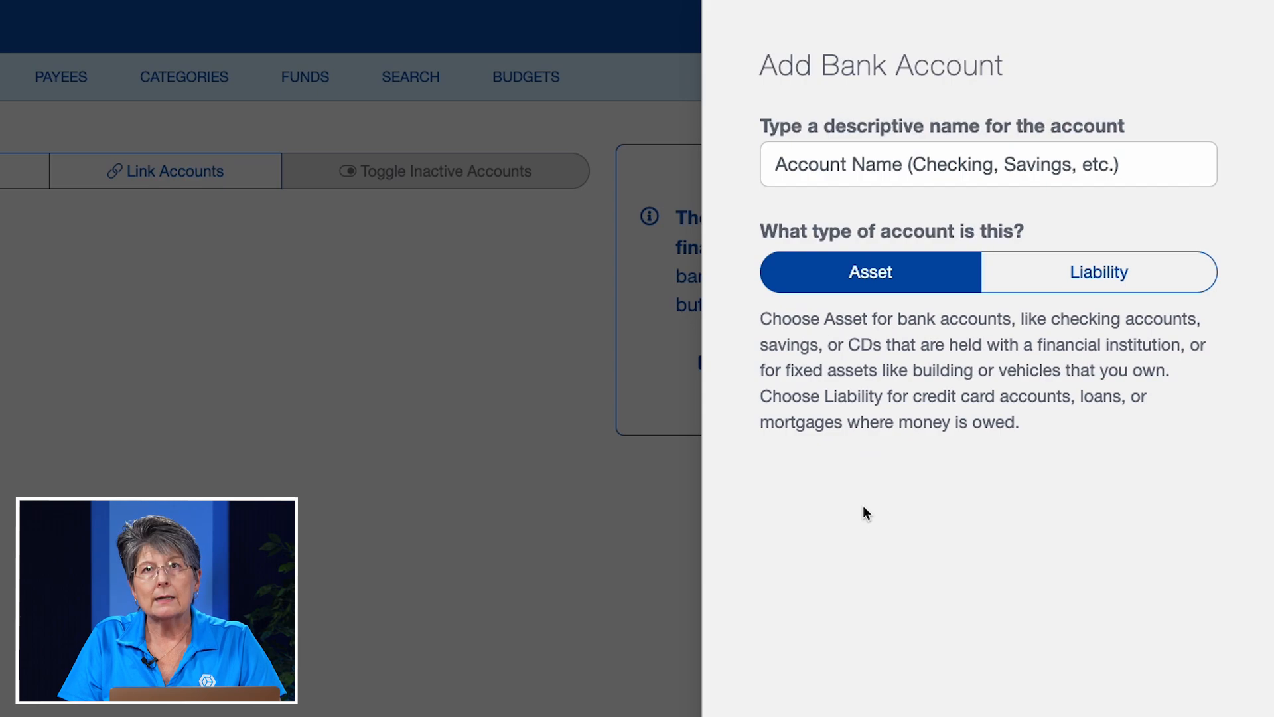
click(910, 162)
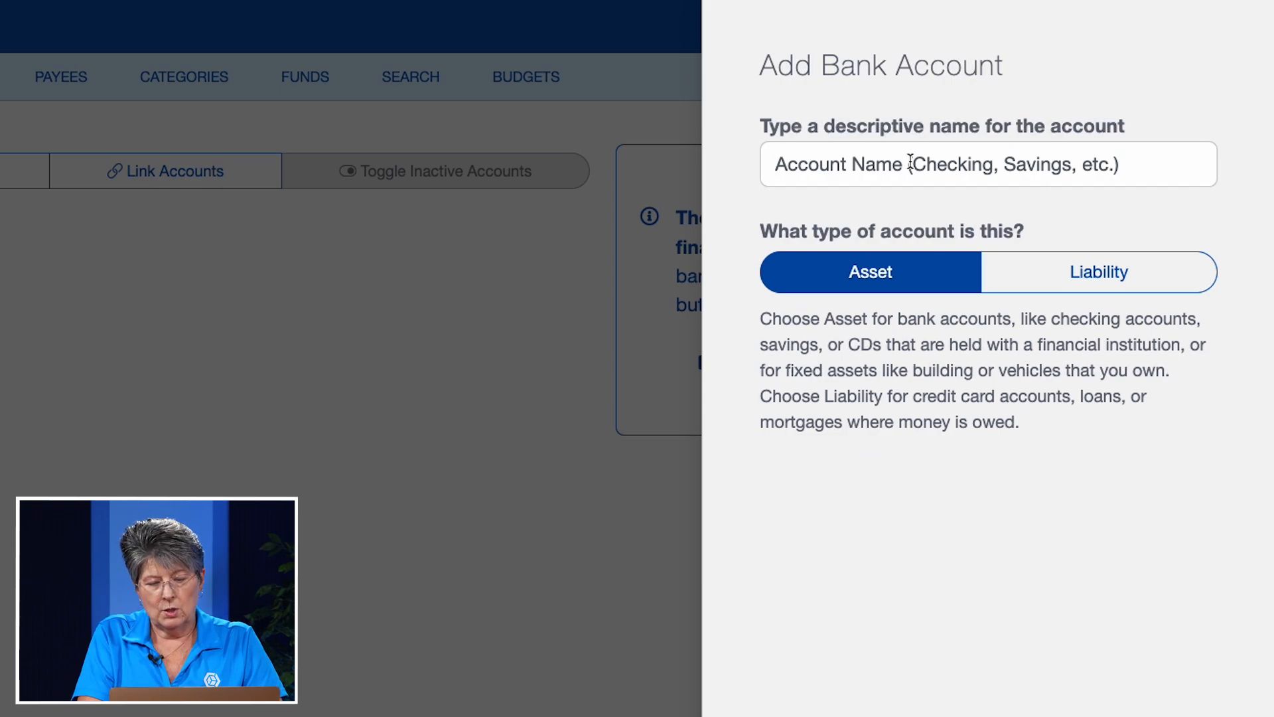
text(Checking)
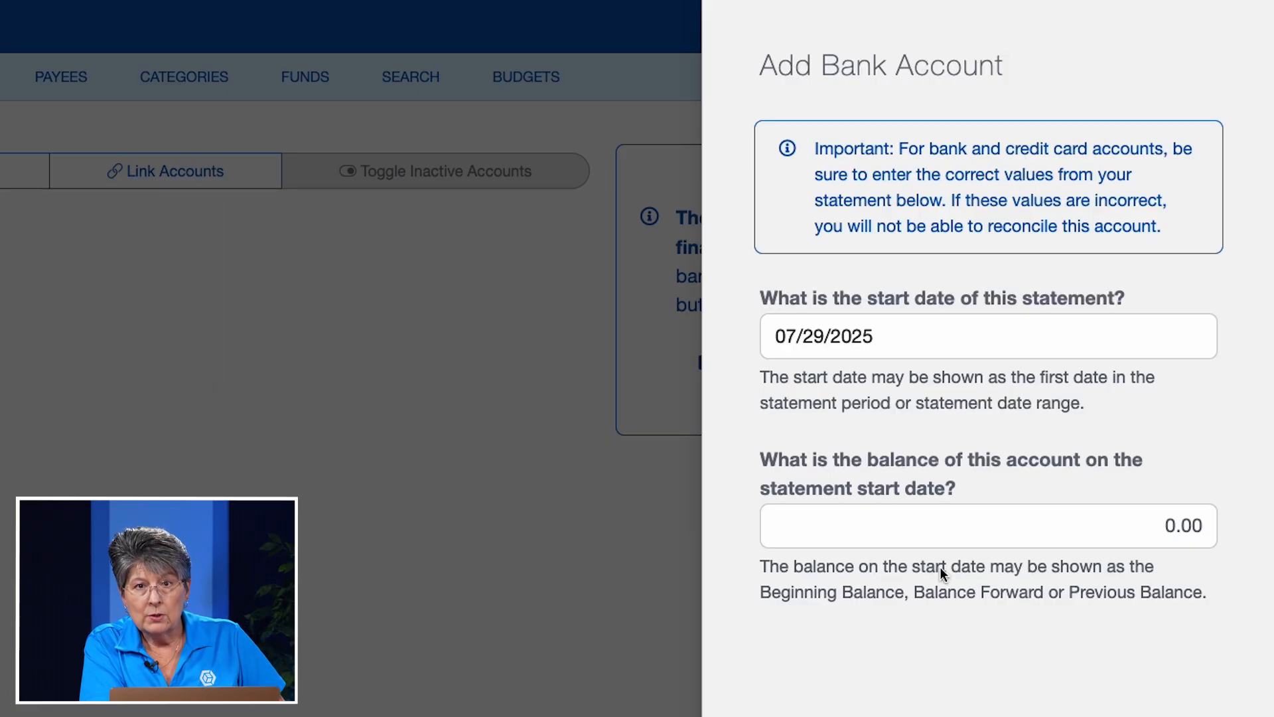
- Set the Checking account's statement start date to 07/01/2025 and its balance on that date to 20000.00
click(951, 352)
click(889, 461)
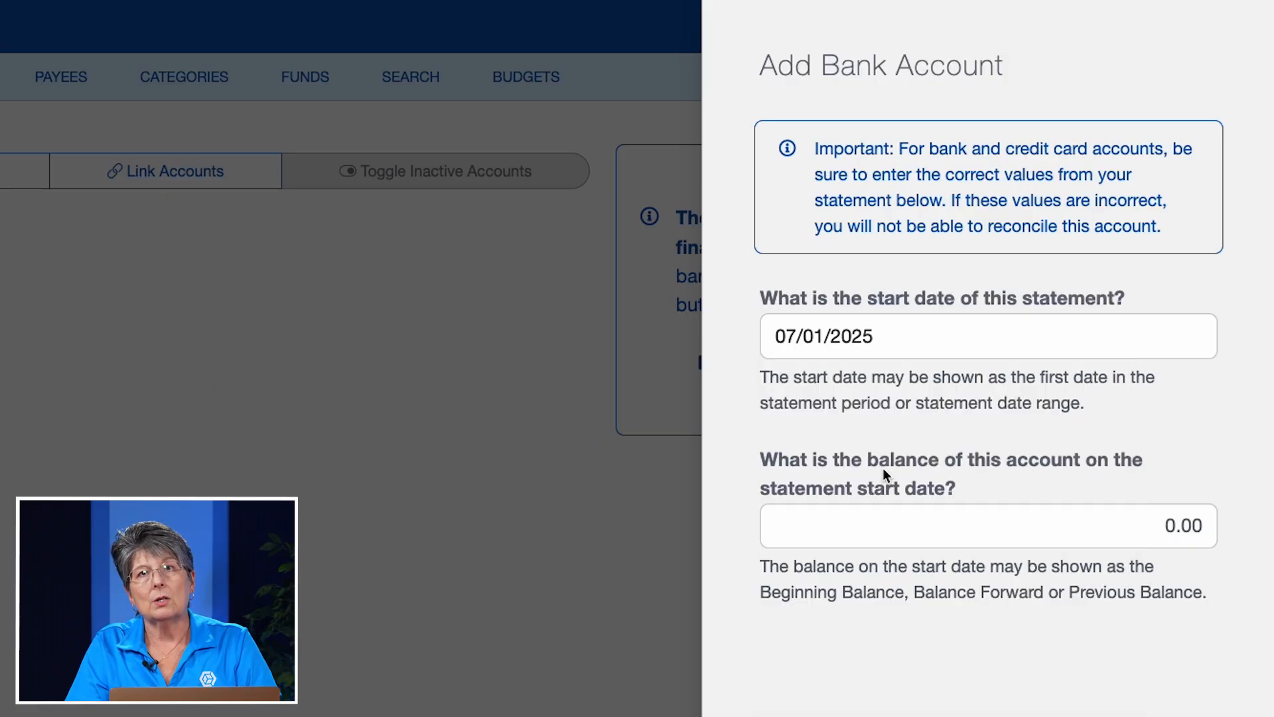
click(1050, 525)
text(20000.00)
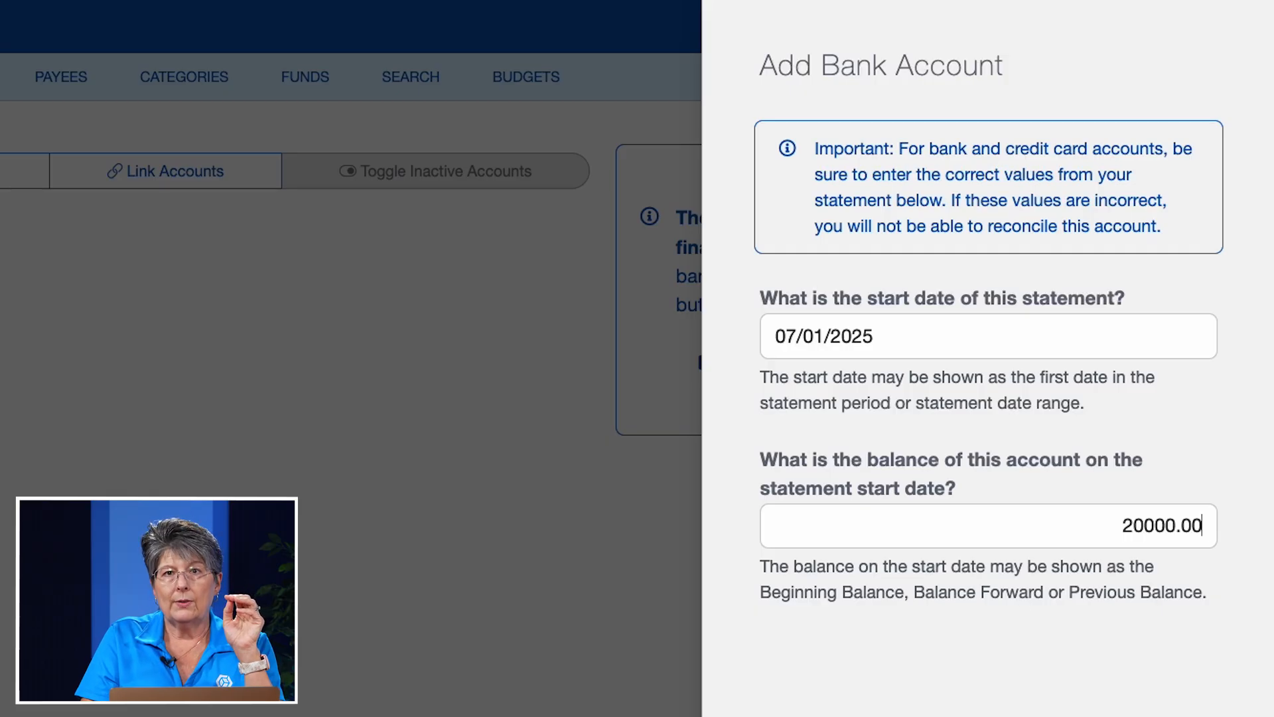
- Finish adding the Checking account and open its Beginning Balance transaction for editing
click(969, 694)
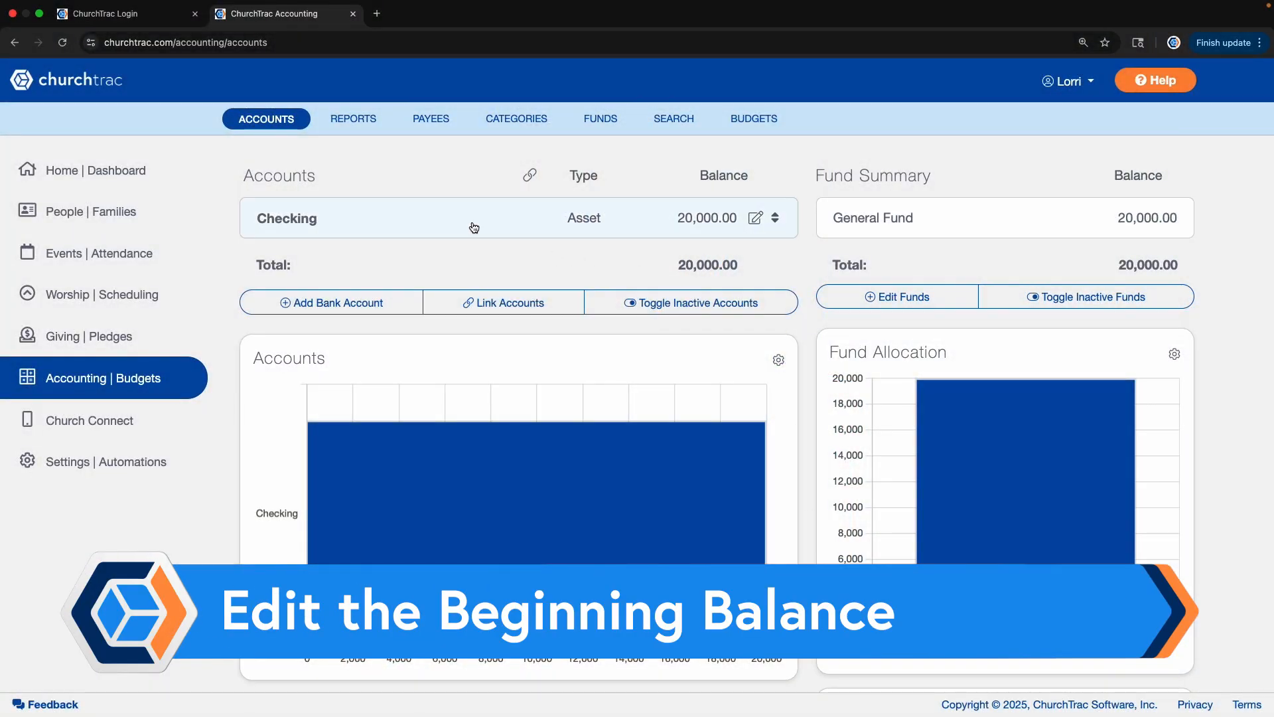
click(472, 227)
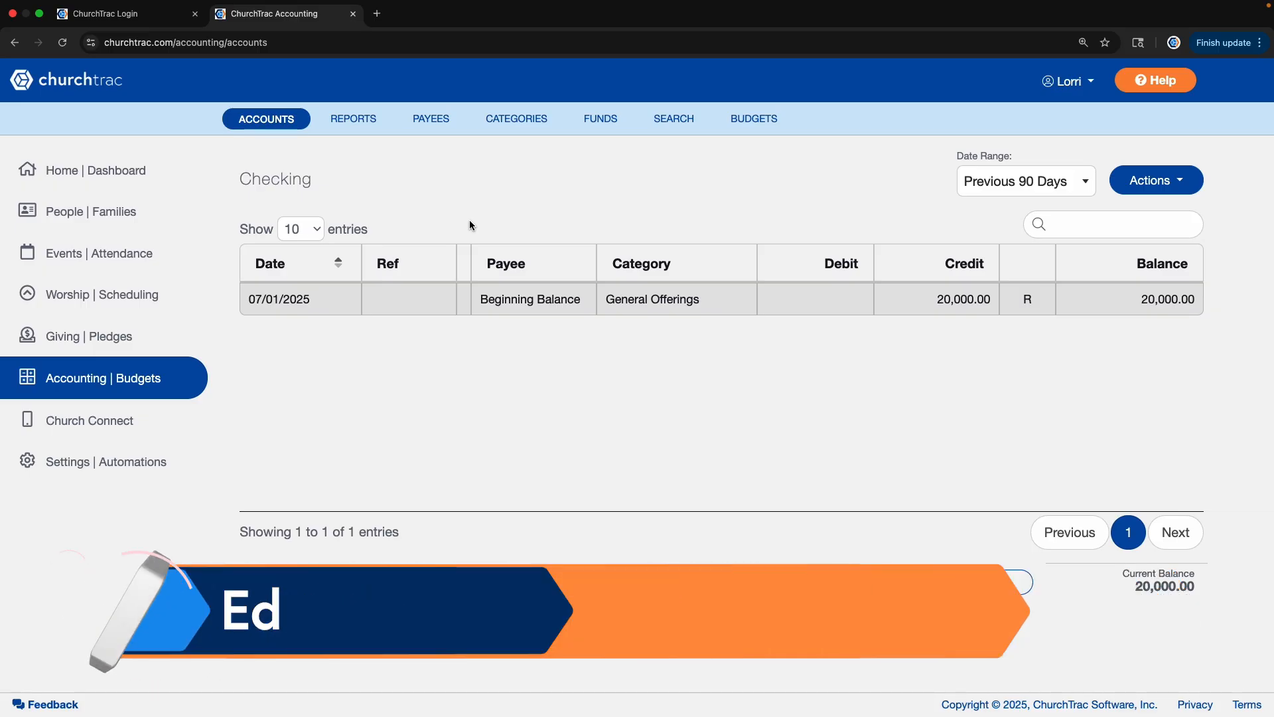
click(504, 300)
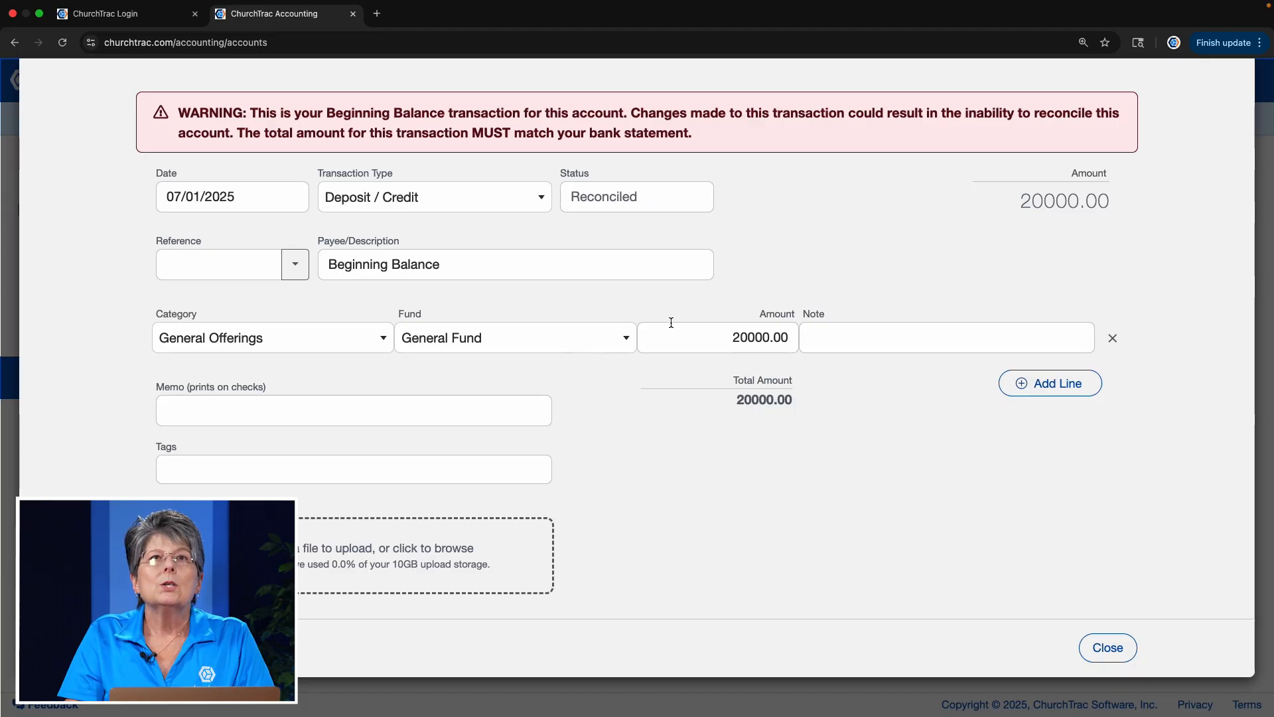
- Add a second line to the Beginning Balance transaction and assign it the Missions:Missions Family category
click(1058, 387)
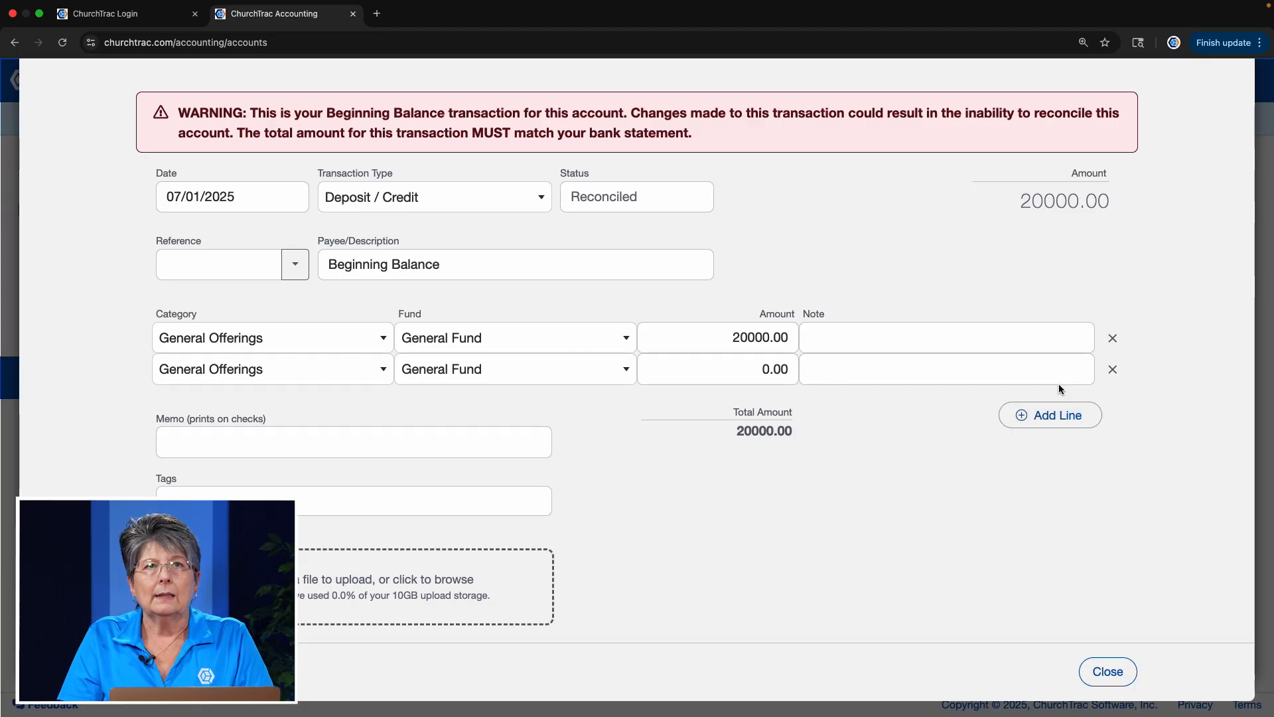
click(285, 378)
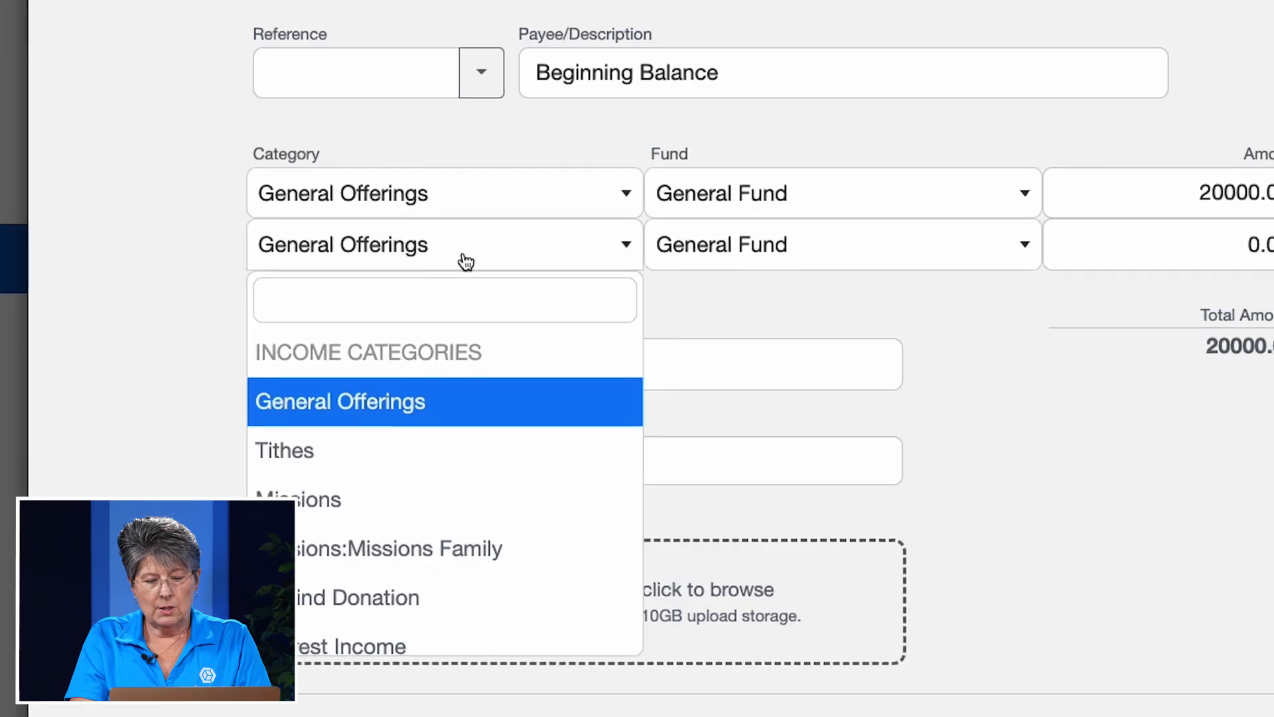
text(mision)
key(BackSpace)
key(BackSpace)
key(BackSpace)
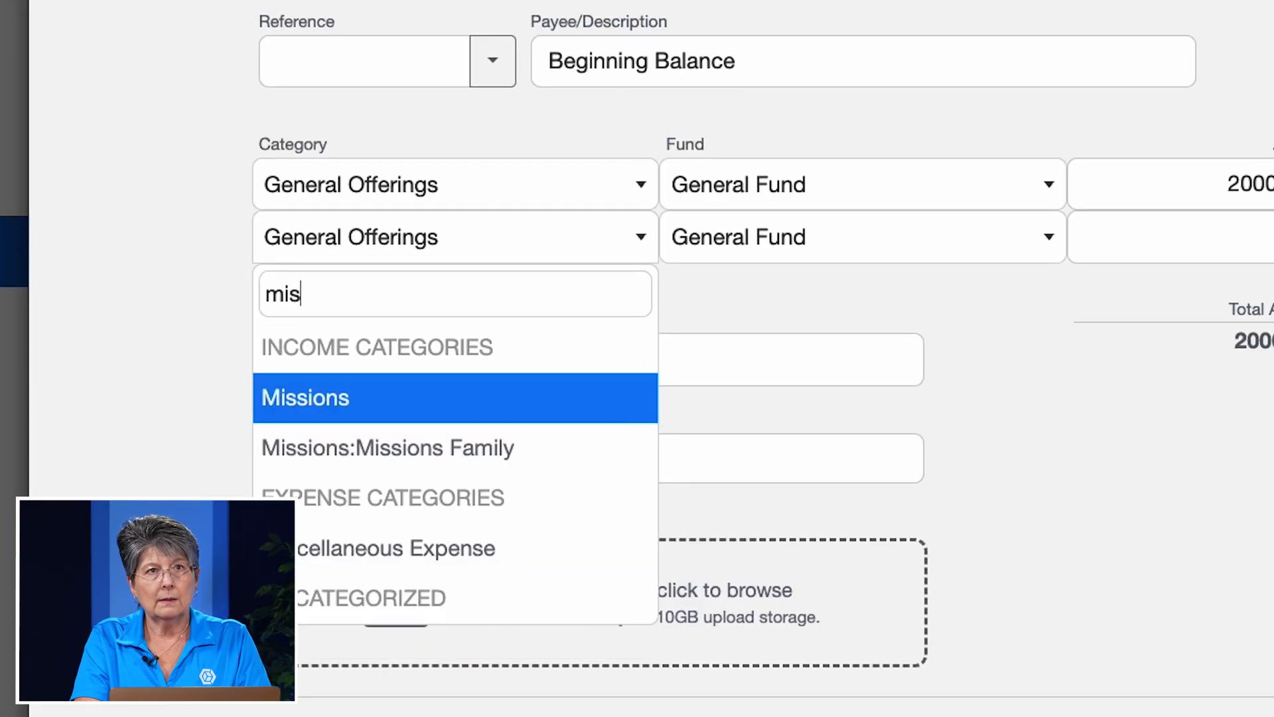
click(449, 453)
scroll(448, 454, down, 2)
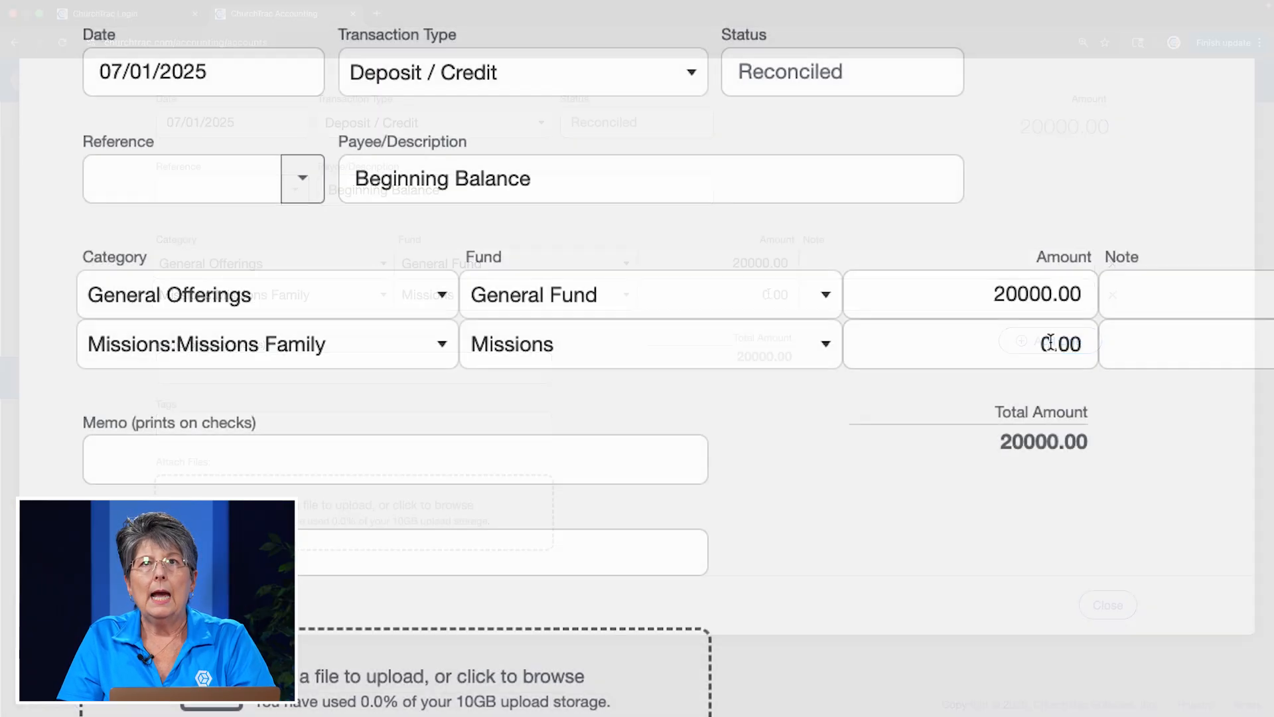
- Set the Missions:Missions Family line's amount to 2000.00
click(769, 294)
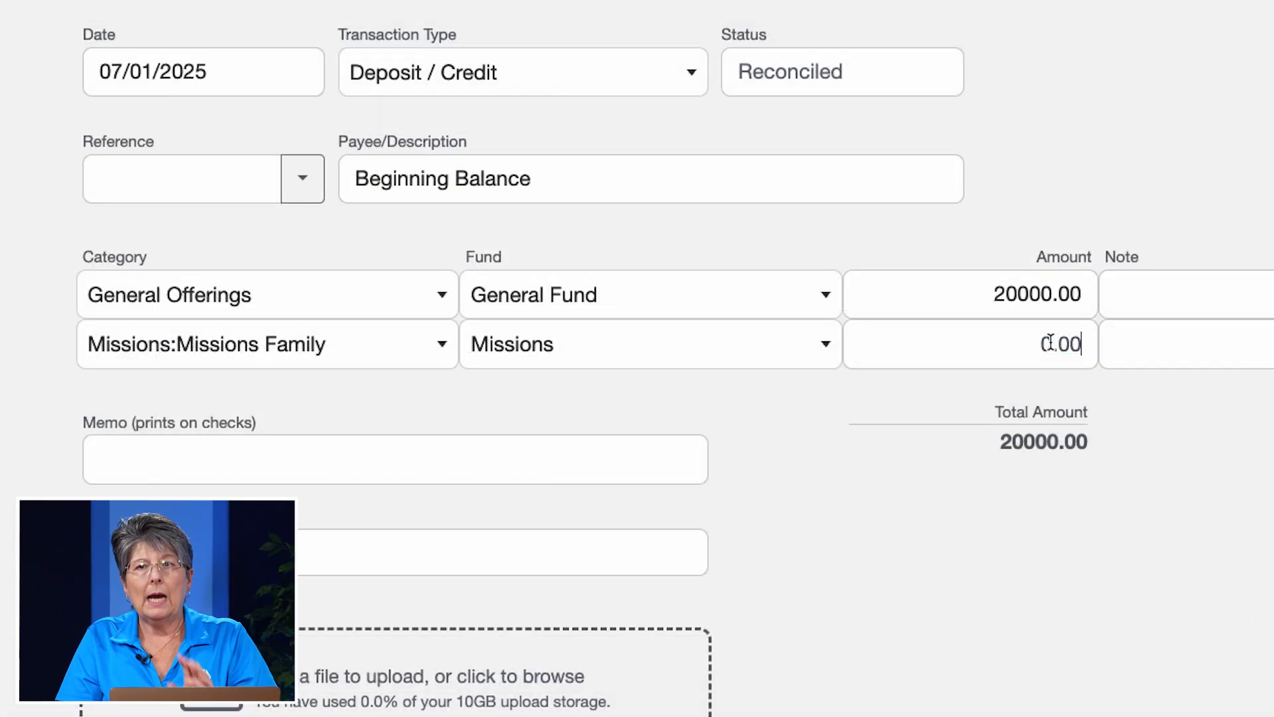
key(BackSpace)
key(BackSpace)
key(BackSpace)
key(BackSpace)
text(2000.00)
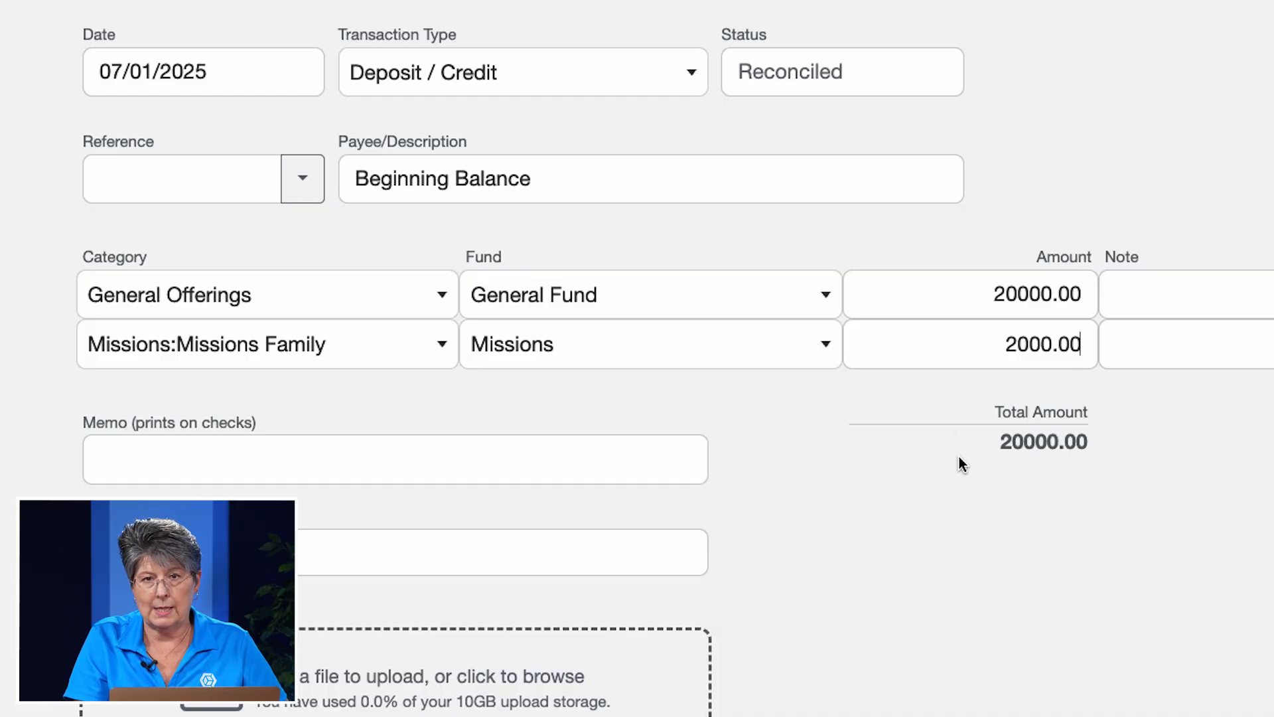
- Set the General Offerings line's amount to 18000.00, keep the split transaction and return to the accounts overview
click(1018, 295)
key(BackSpace)
key(BackSpace)
text(18)
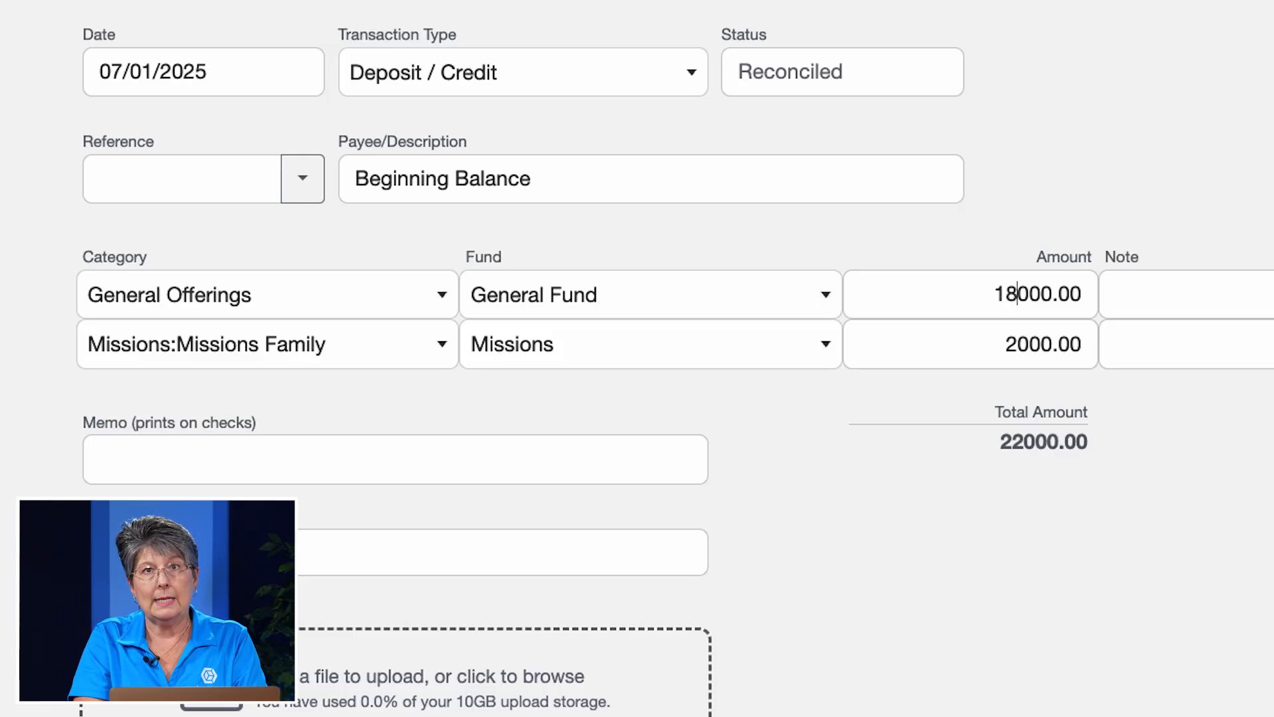
key(Tab)
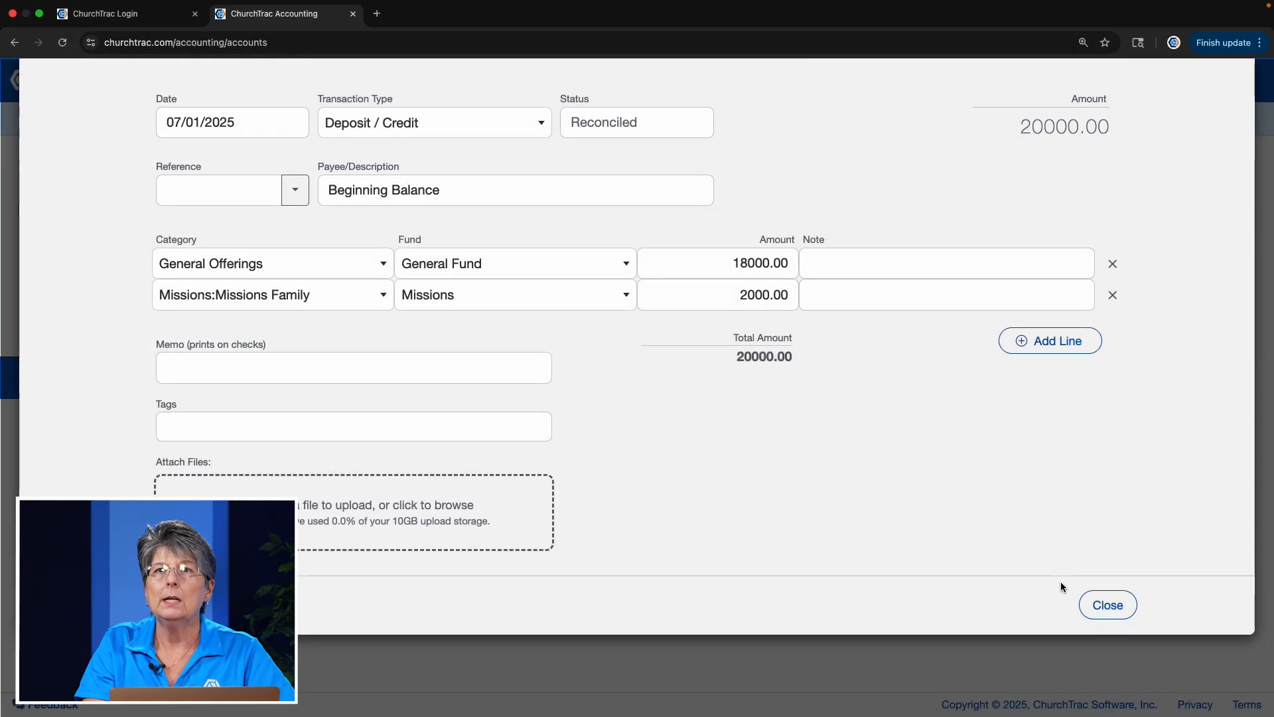
click(1110, 607)
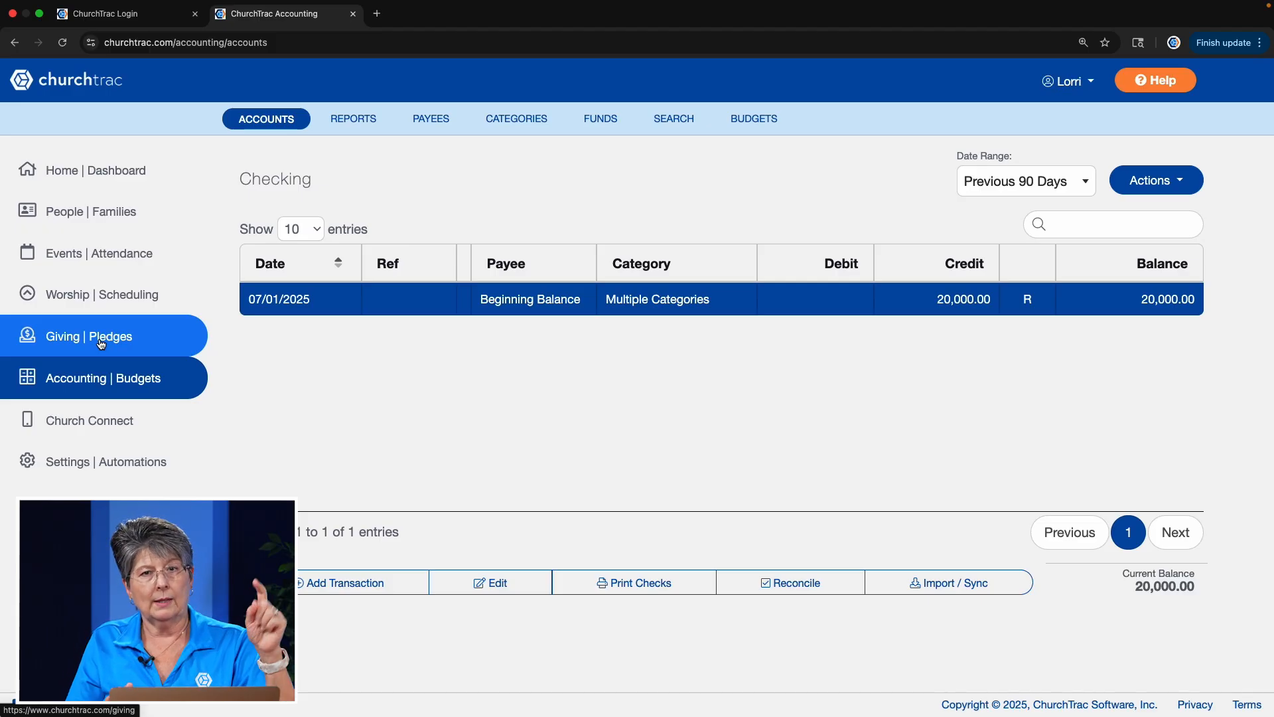
click(267, 121)
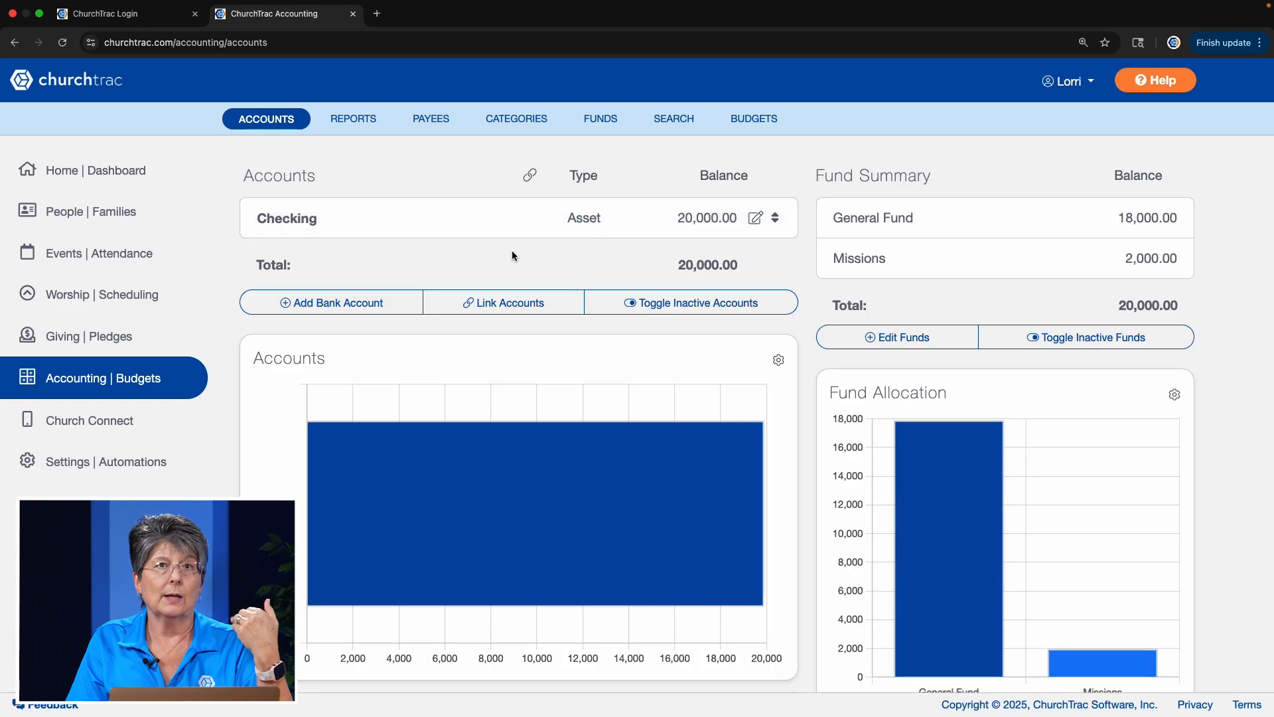